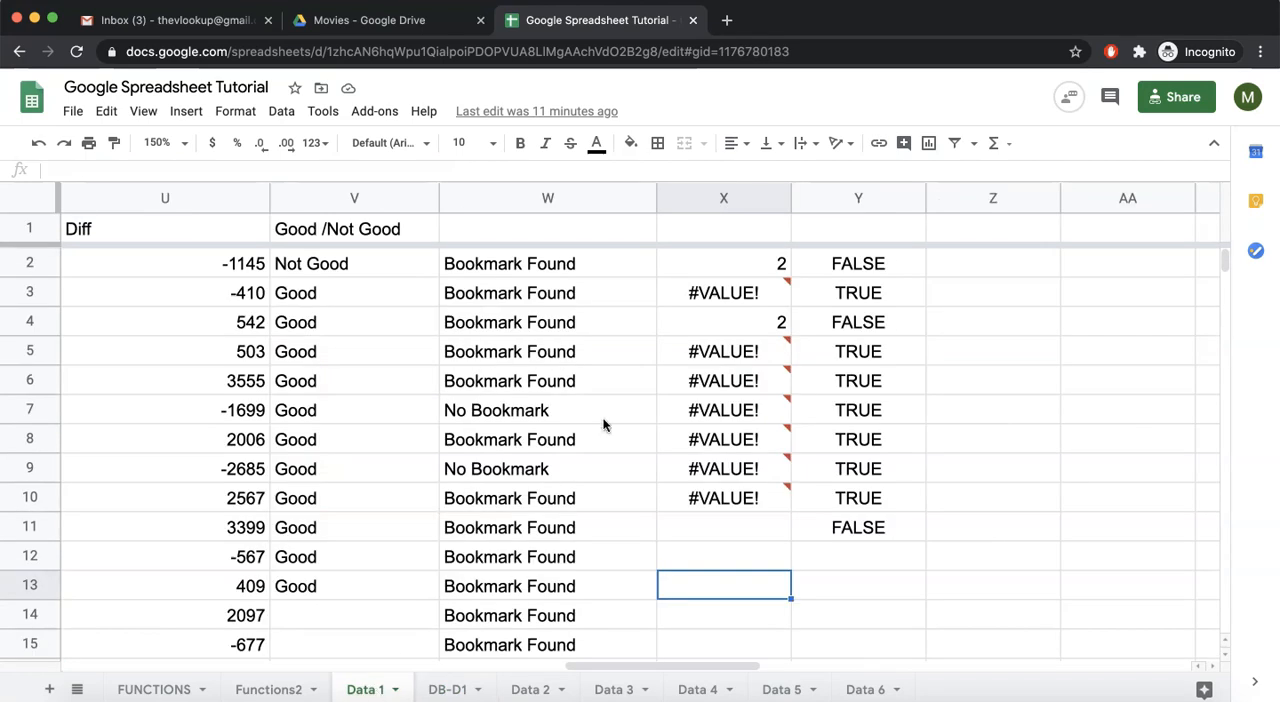
- Examine the Good/Not Good formula in V2 and the restaurant rating in B2 that it tests
scroll(603, 425, left, 3)
scroll(603, 425, right, 3)
click(346, 264)
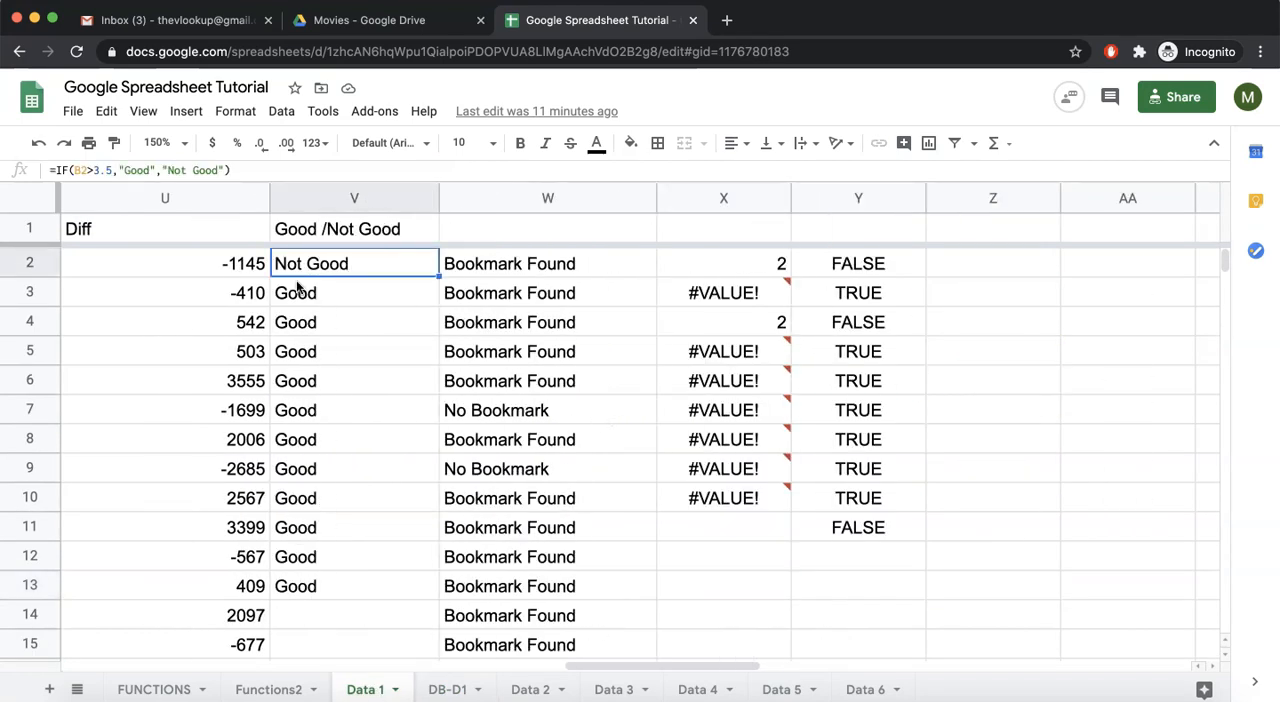
scroll(296, 288, left, 2)
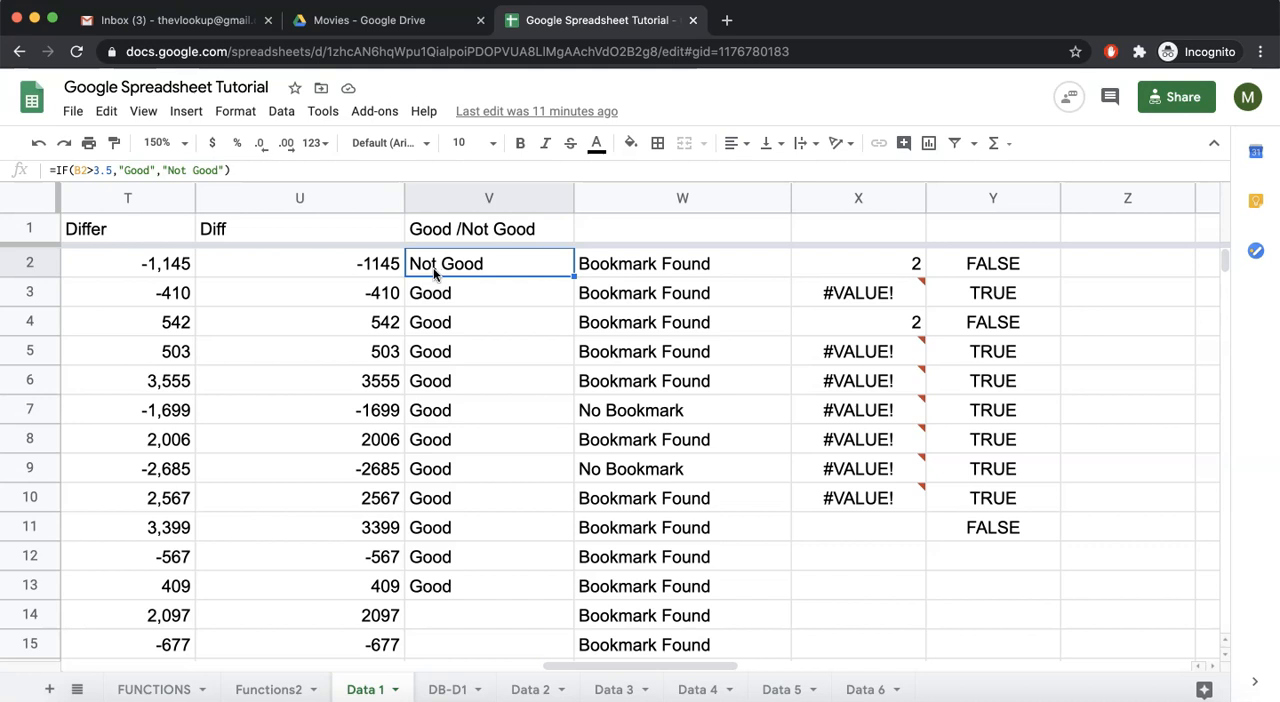
scroll(274, 276, left, 15)
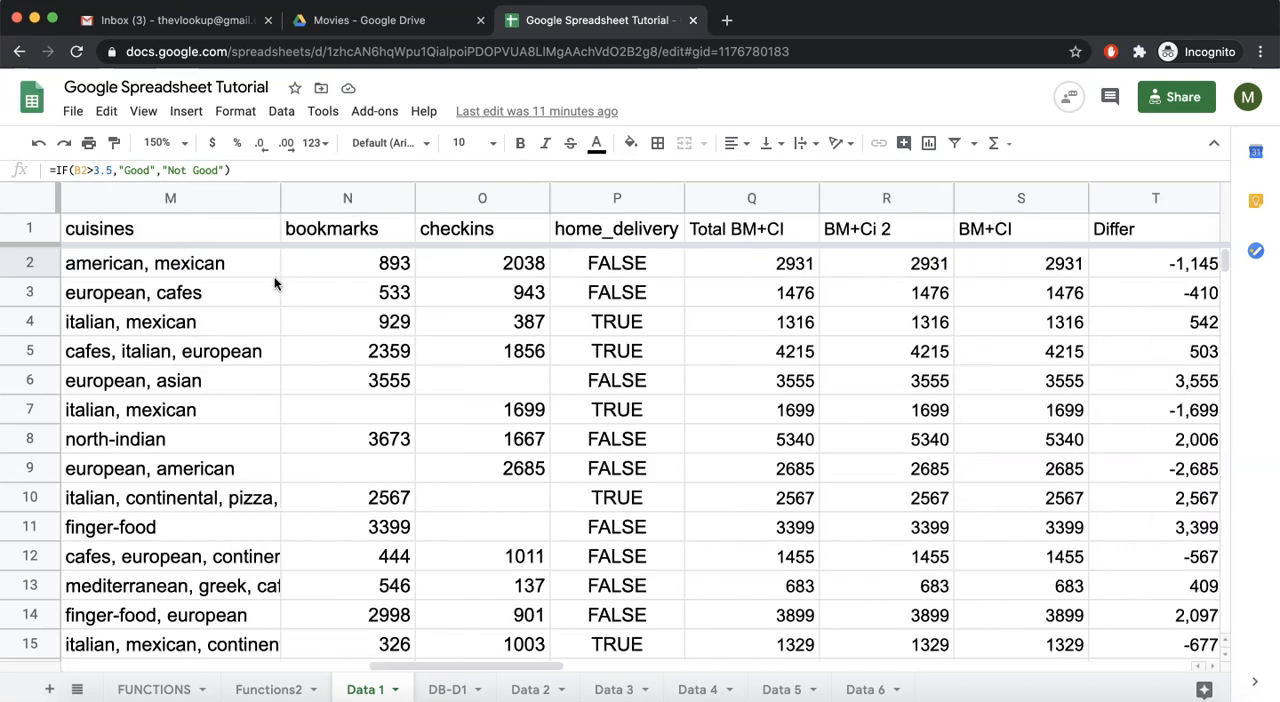
click(351, 270)
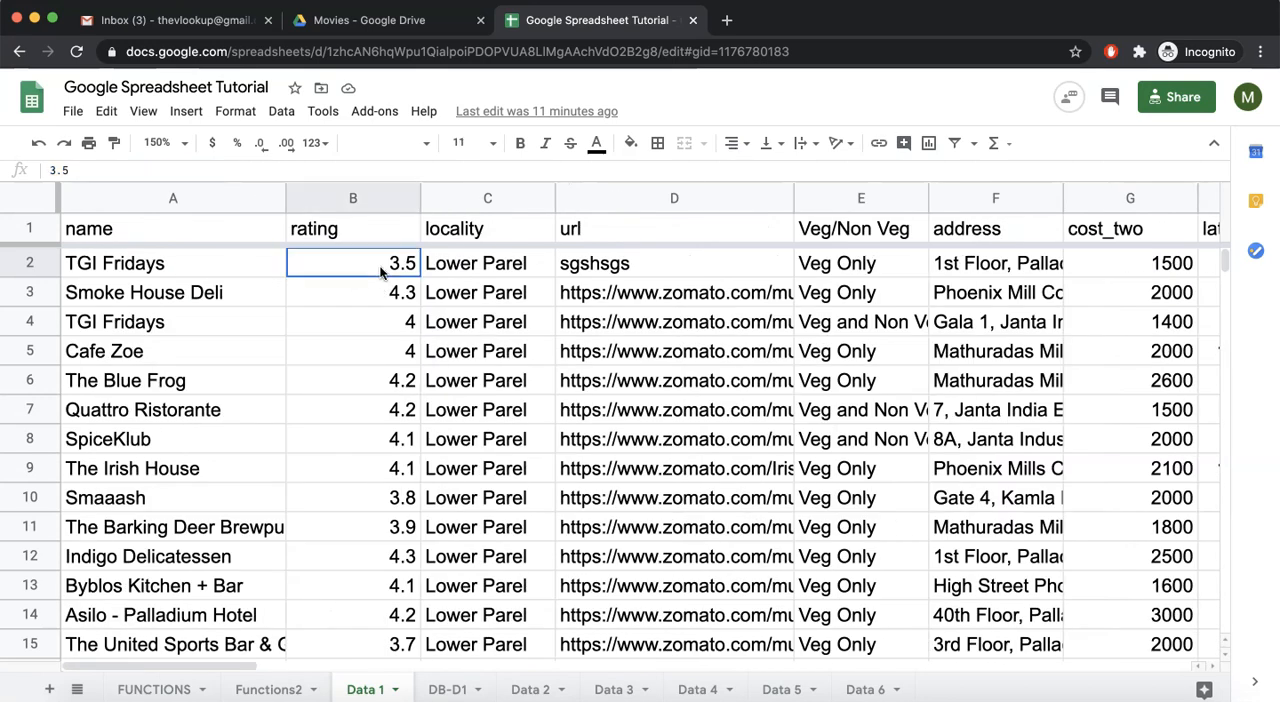
scroll(401, 266, right, 15)
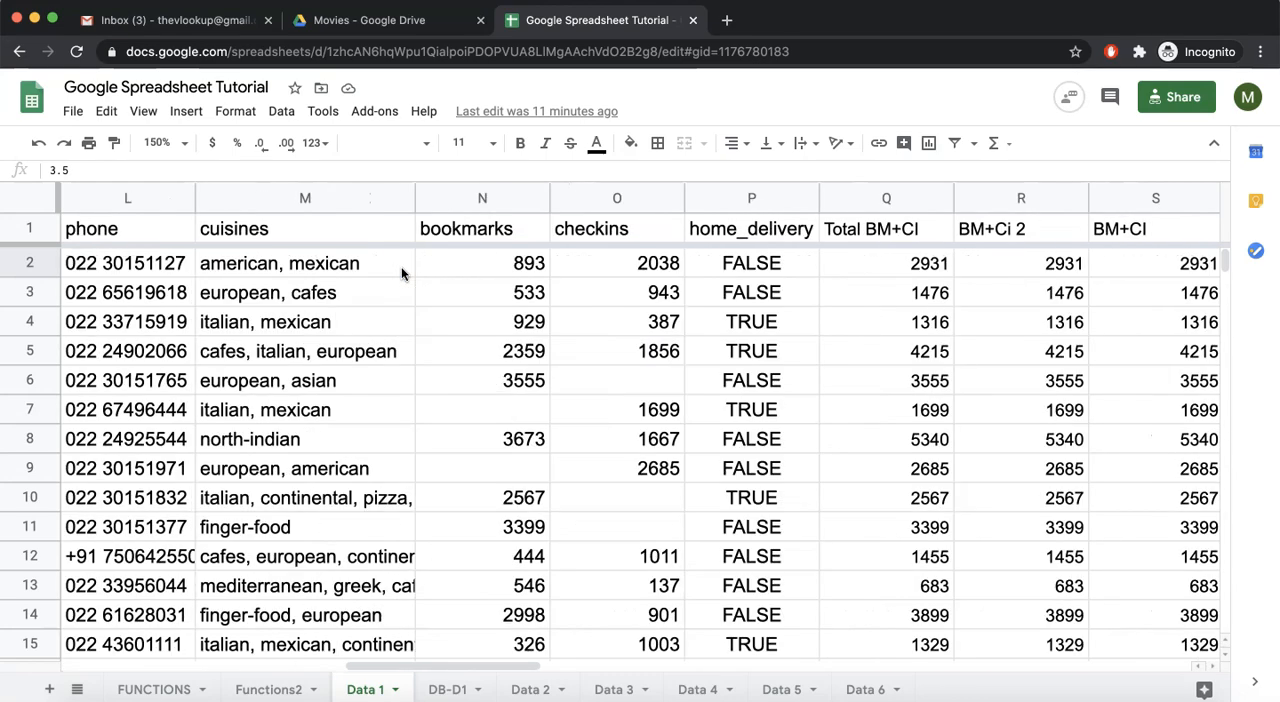
scroll(401, 266, right, 2)
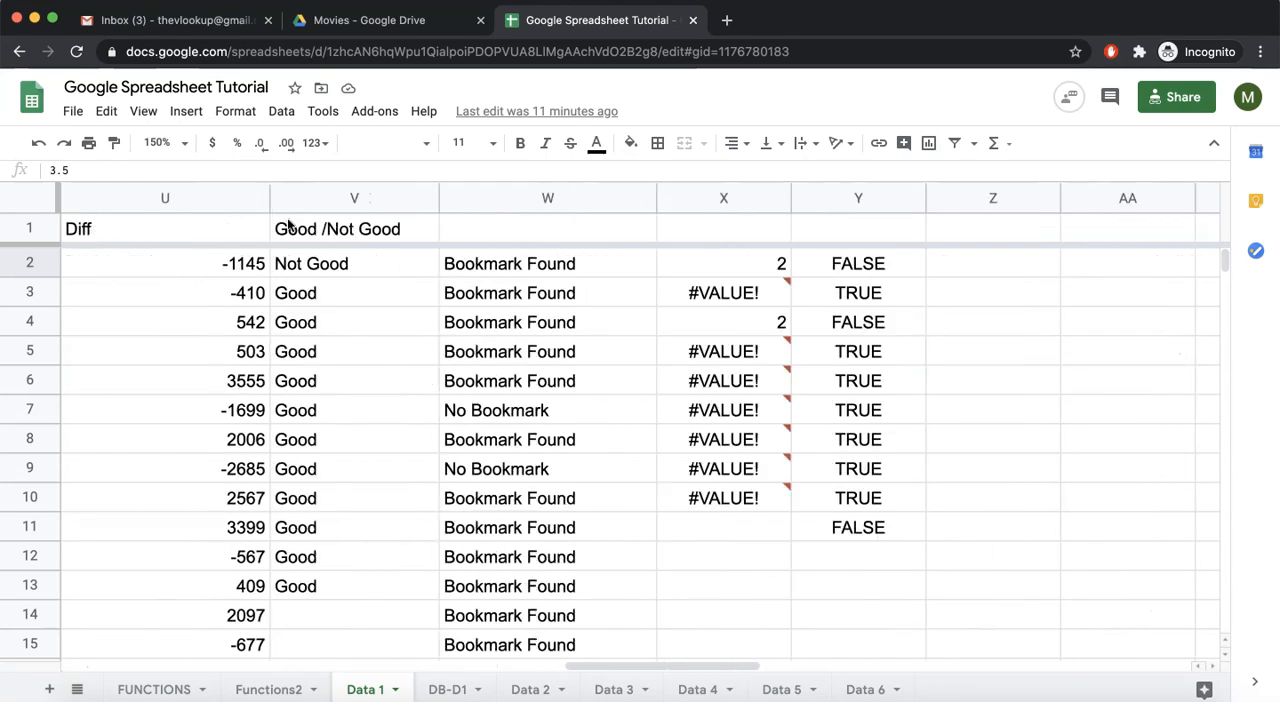
scroll(274, 258, left, 2)
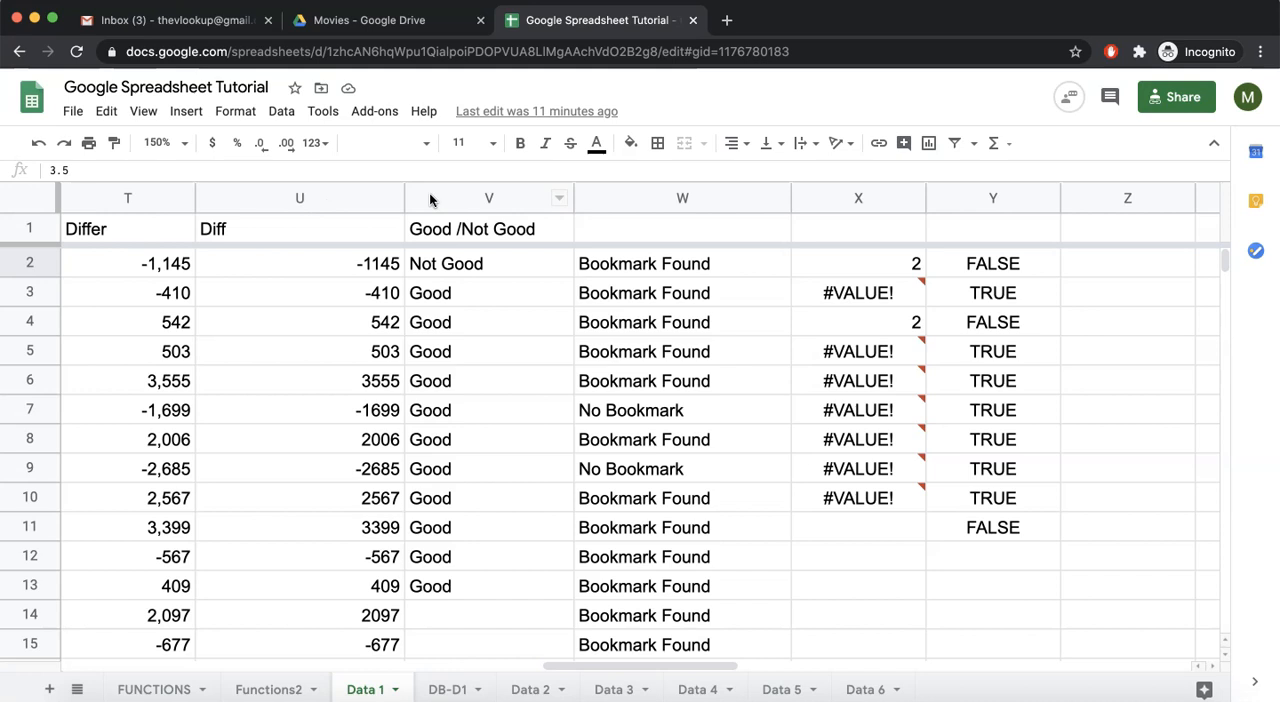
drag(437, 198, 1000, 198)
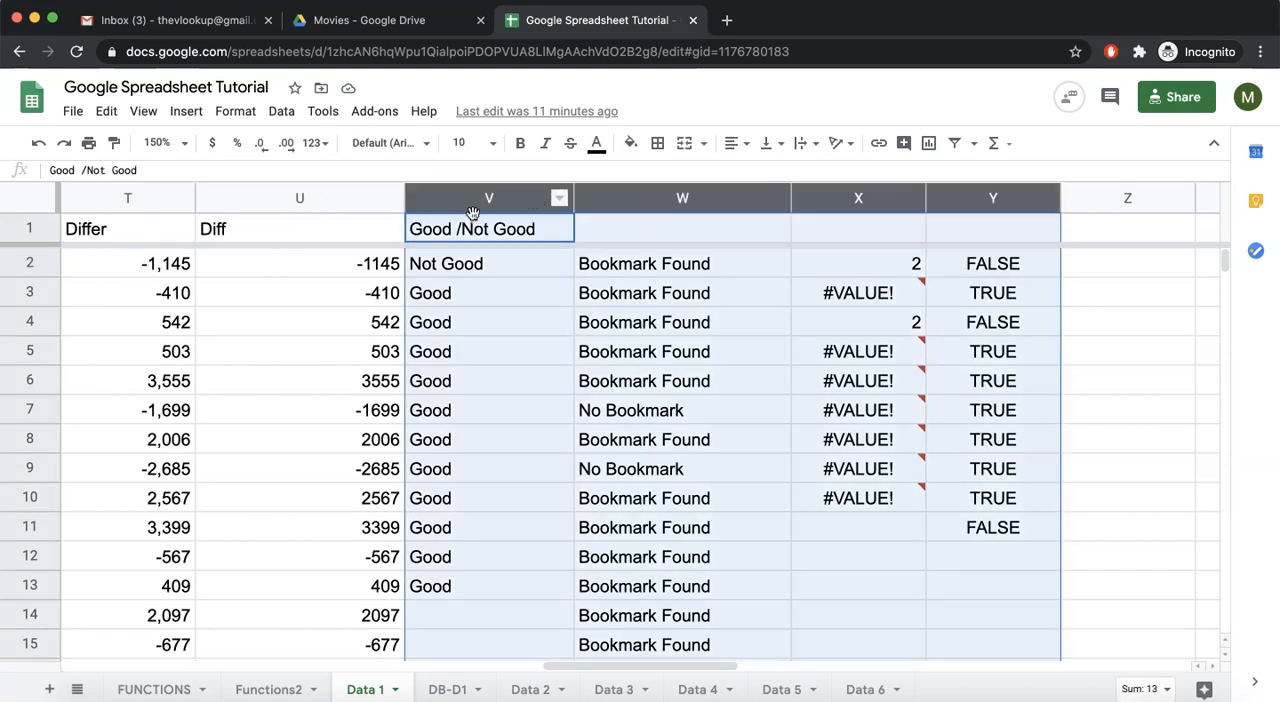
scroll(473, 213, left, 3)
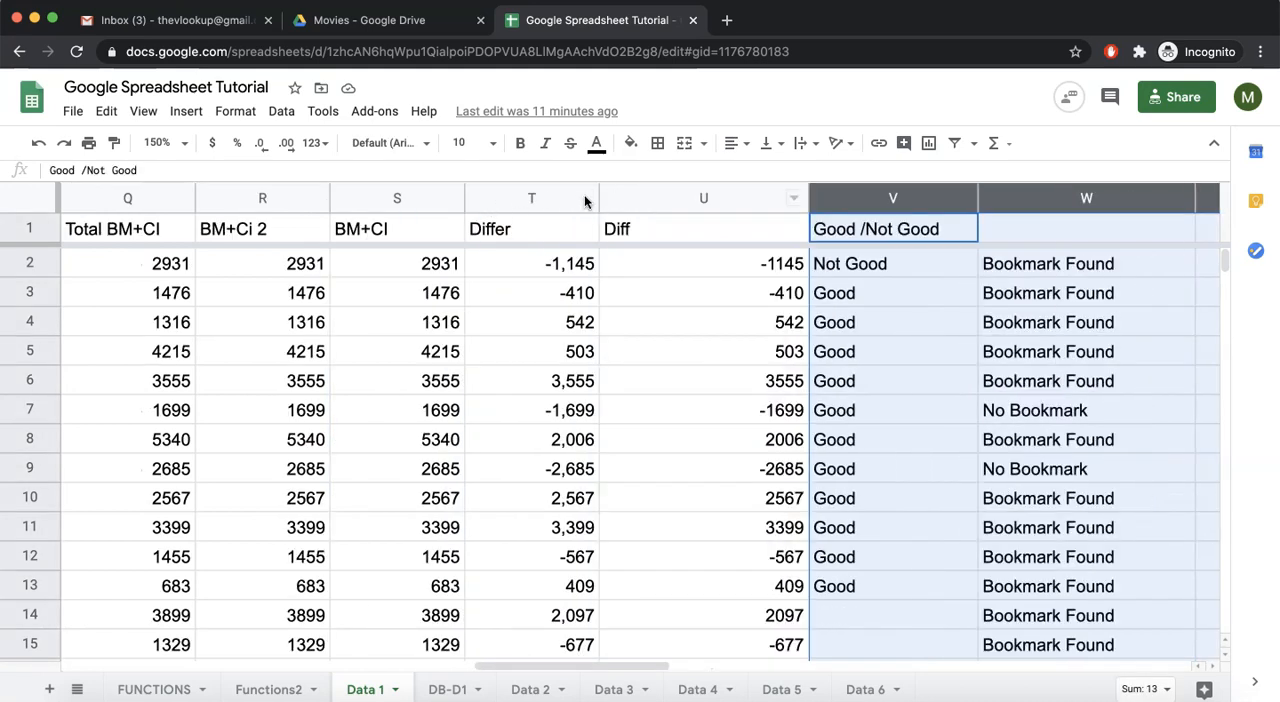
scroll(334, 232, left, 4)
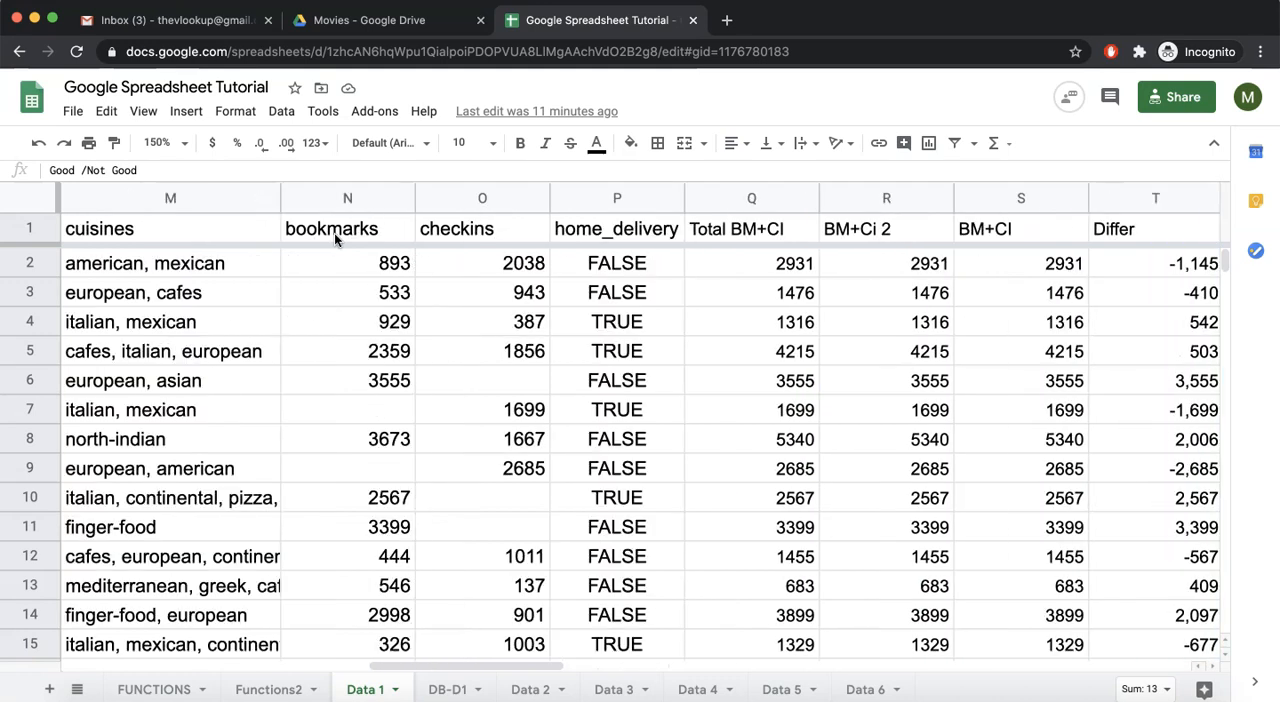
click(713, 200)
key(shift+super+Right)
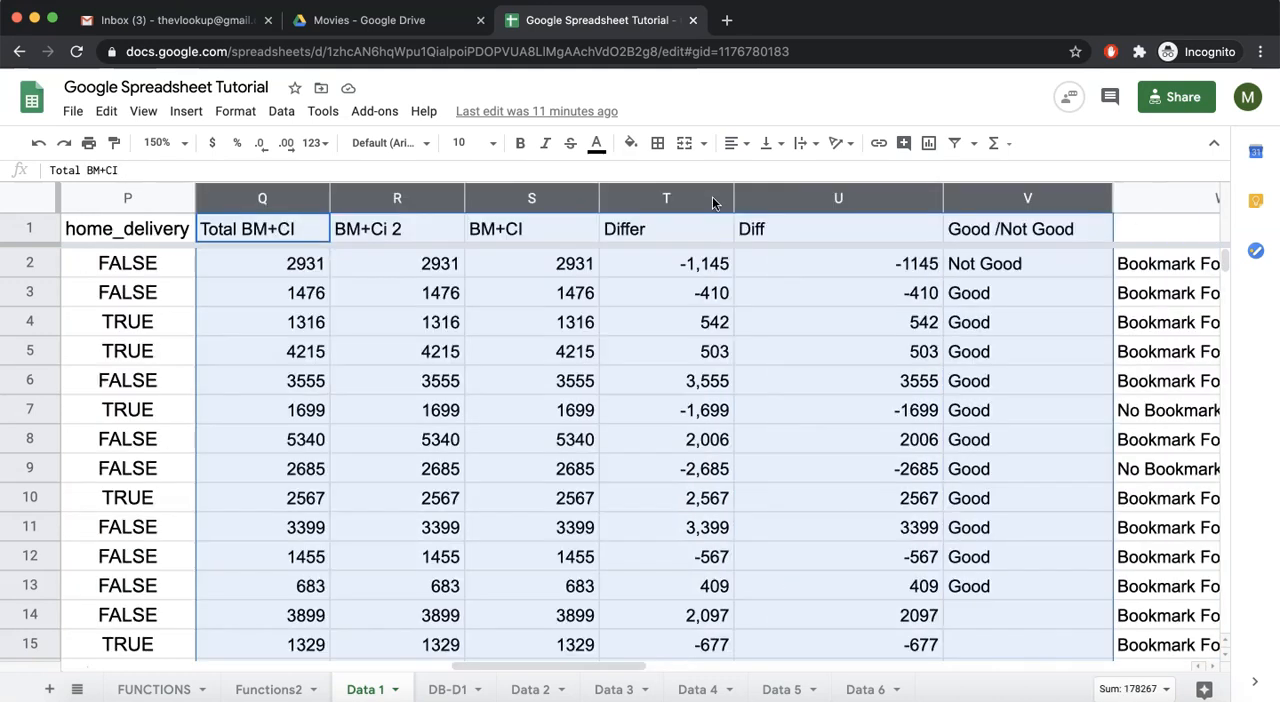
click(285, 312)
- Hide columns Q through Y on the Data 1 sheet
click(274, 202)
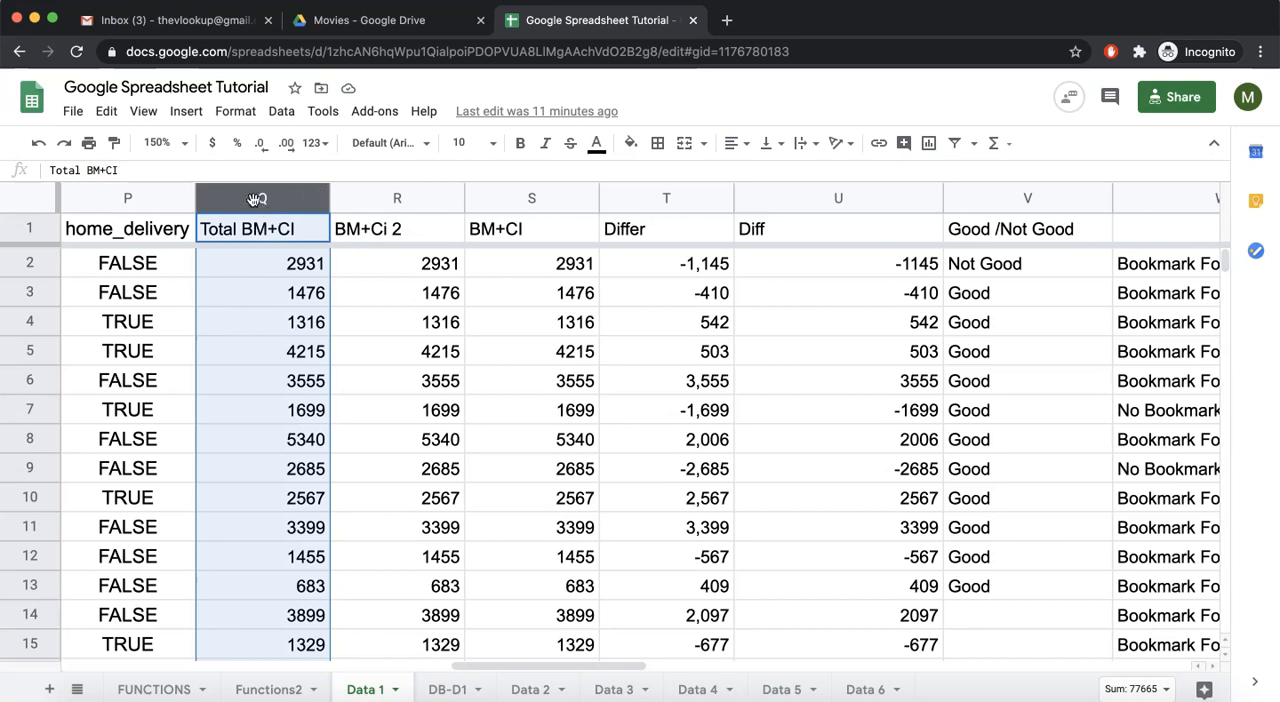
key(shift+Right)
key(shift+Right)
key(shift+Right)
key(shift+Right)
key(shift+Right)
key(shift+Right)
key(shift+Right)
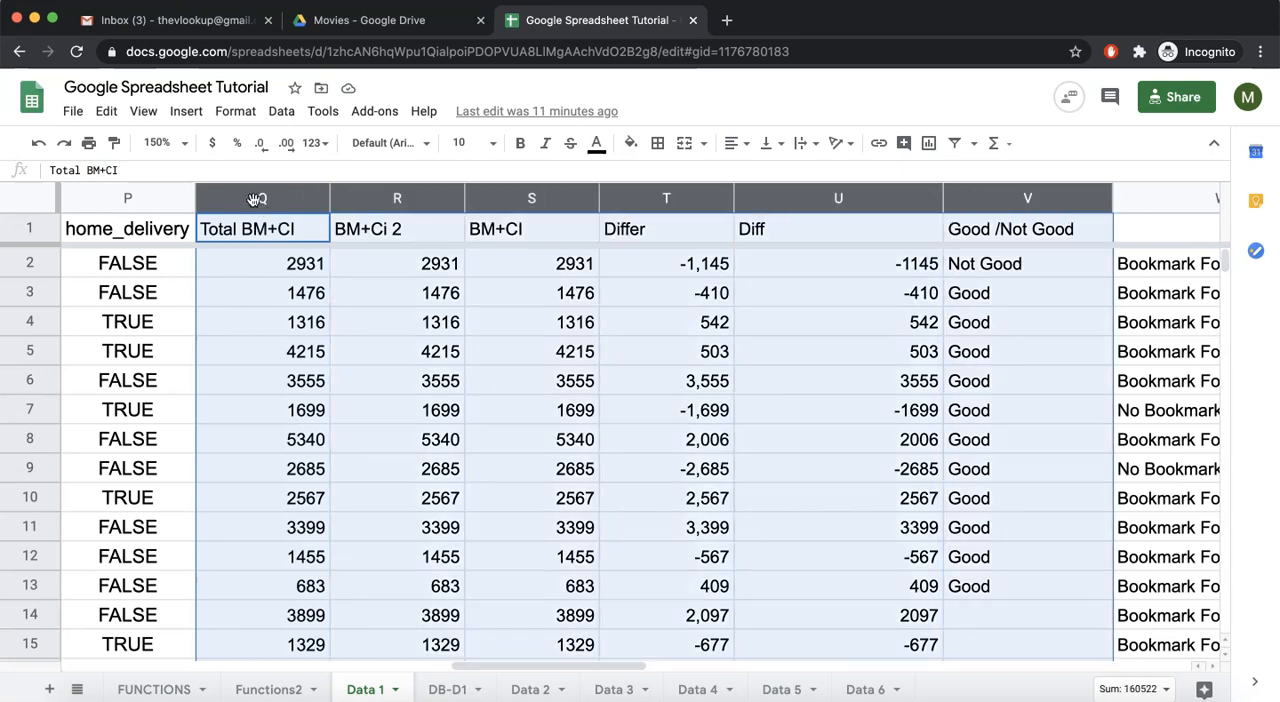
key(shift+Right)
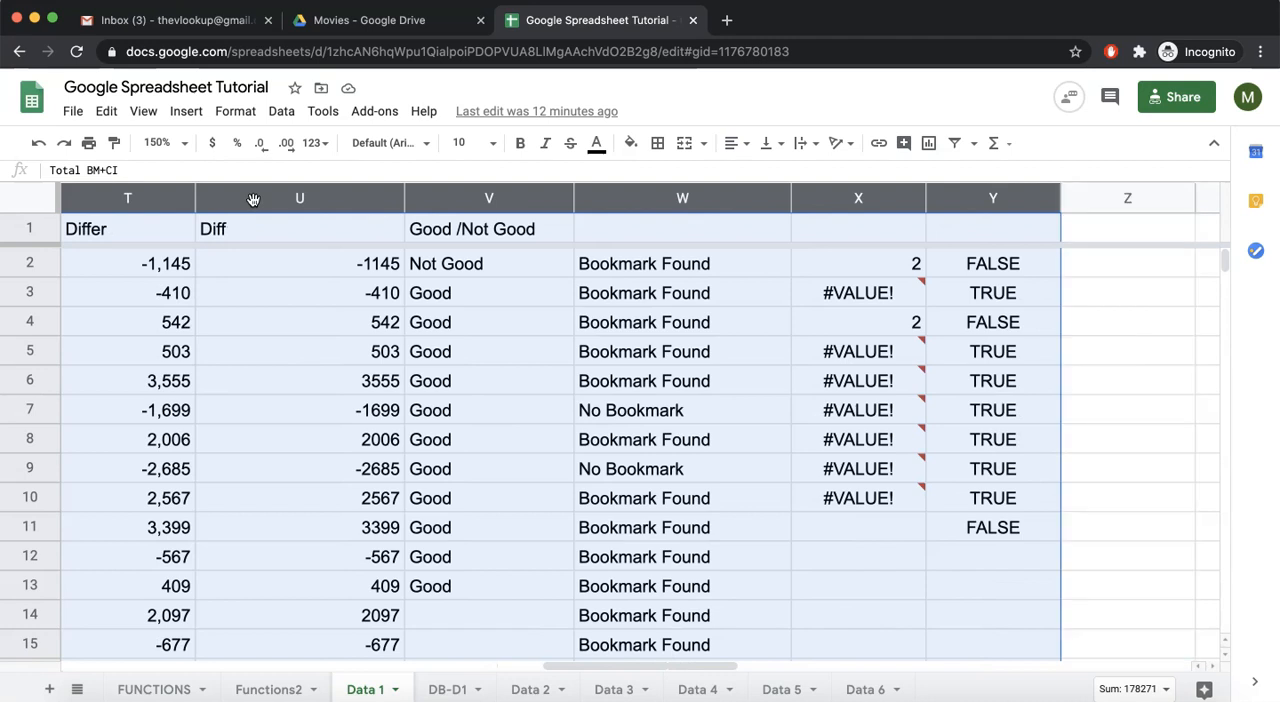
right_click(490, 196)
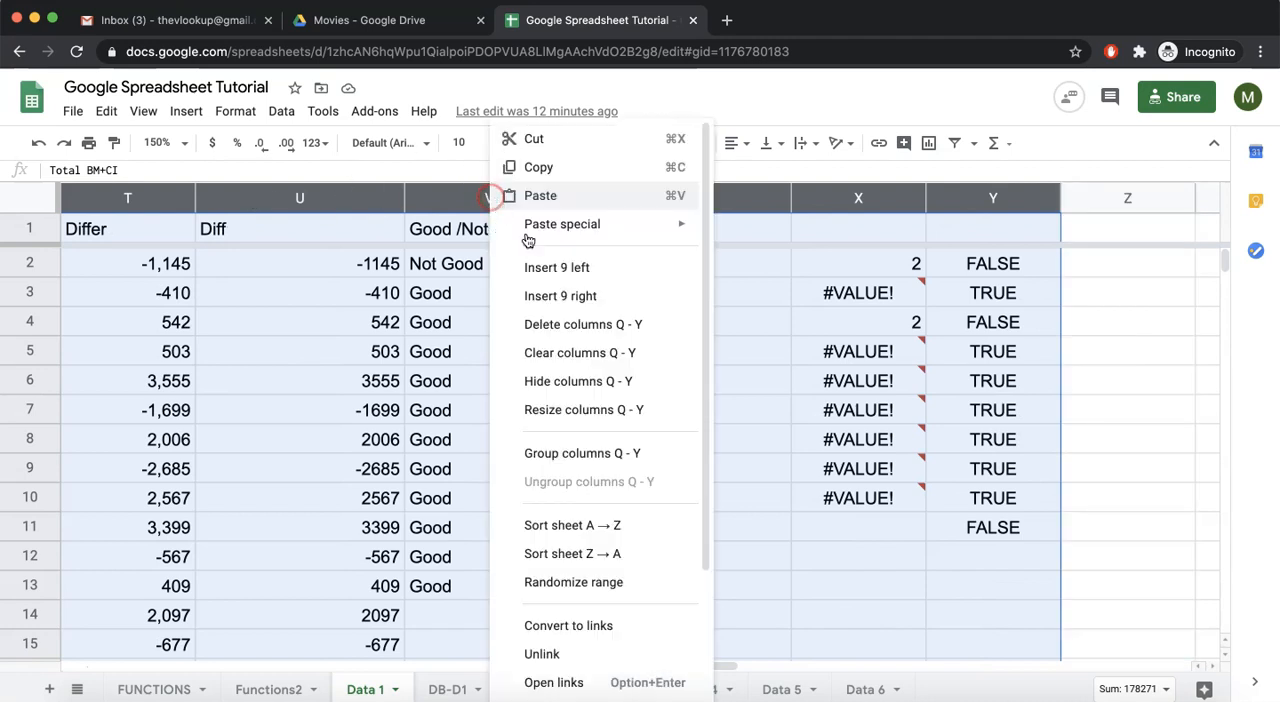
click(551, 381)
- Examine the first restaurant's values in the rating and bookmarks columns
scroll(351, 287, left, 5)
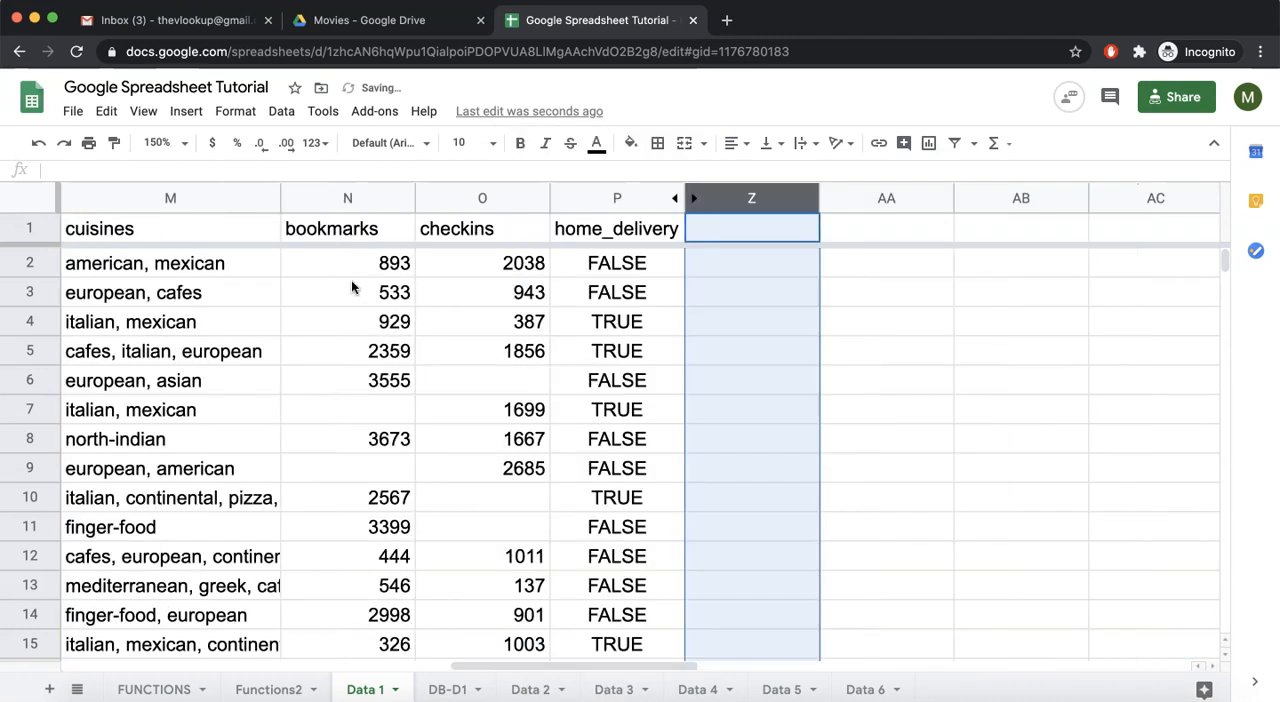
click(585, 263)
scroll(582, 263, left, 10)
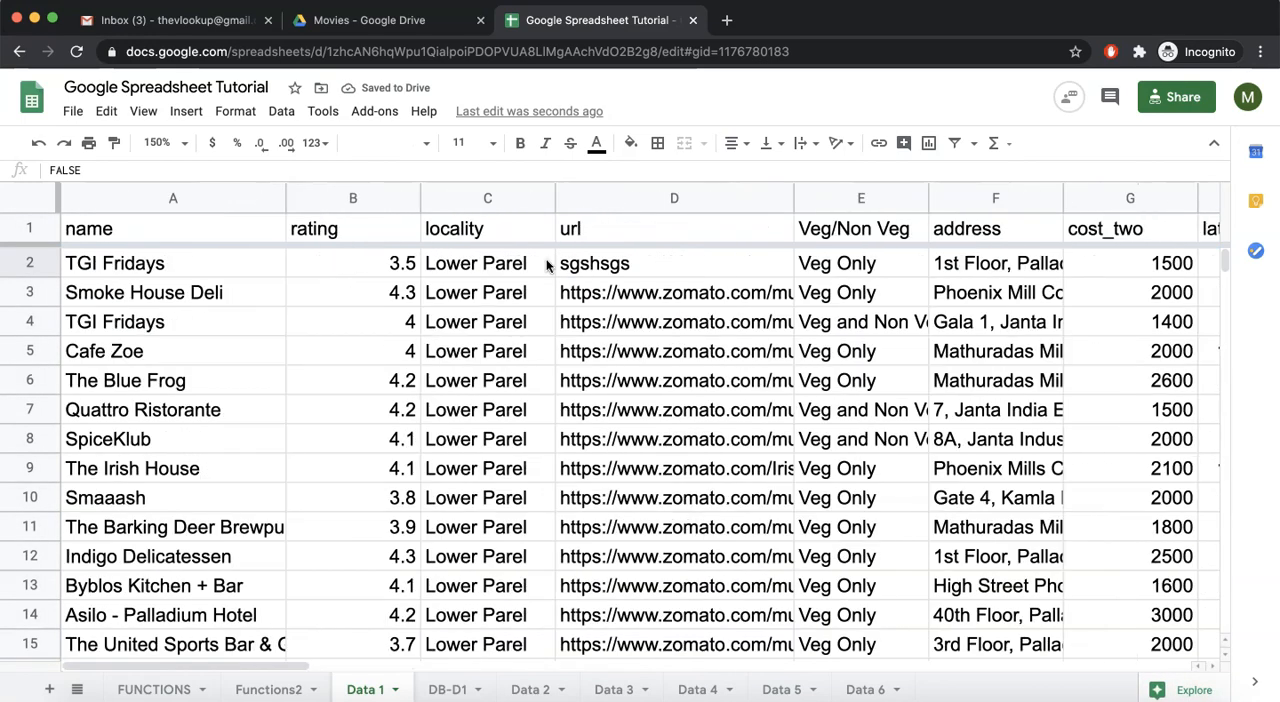
click(358, 261)
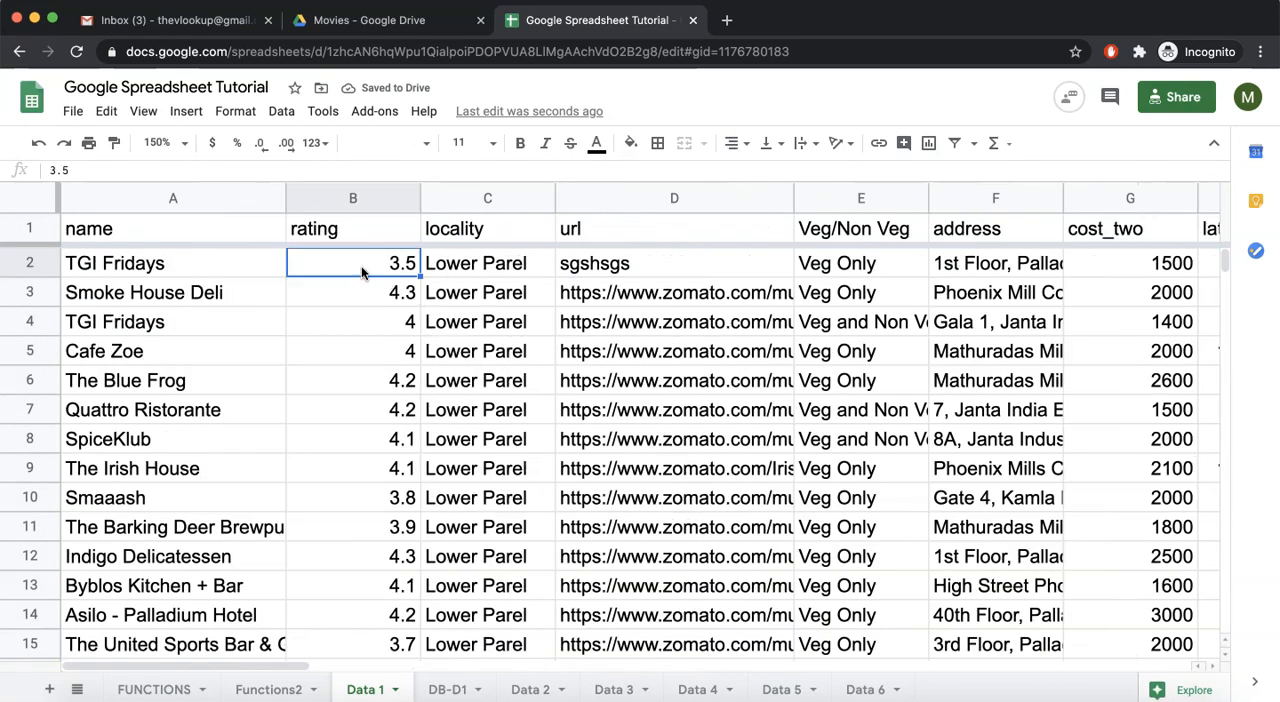
scroll(537, 302, right, 8)
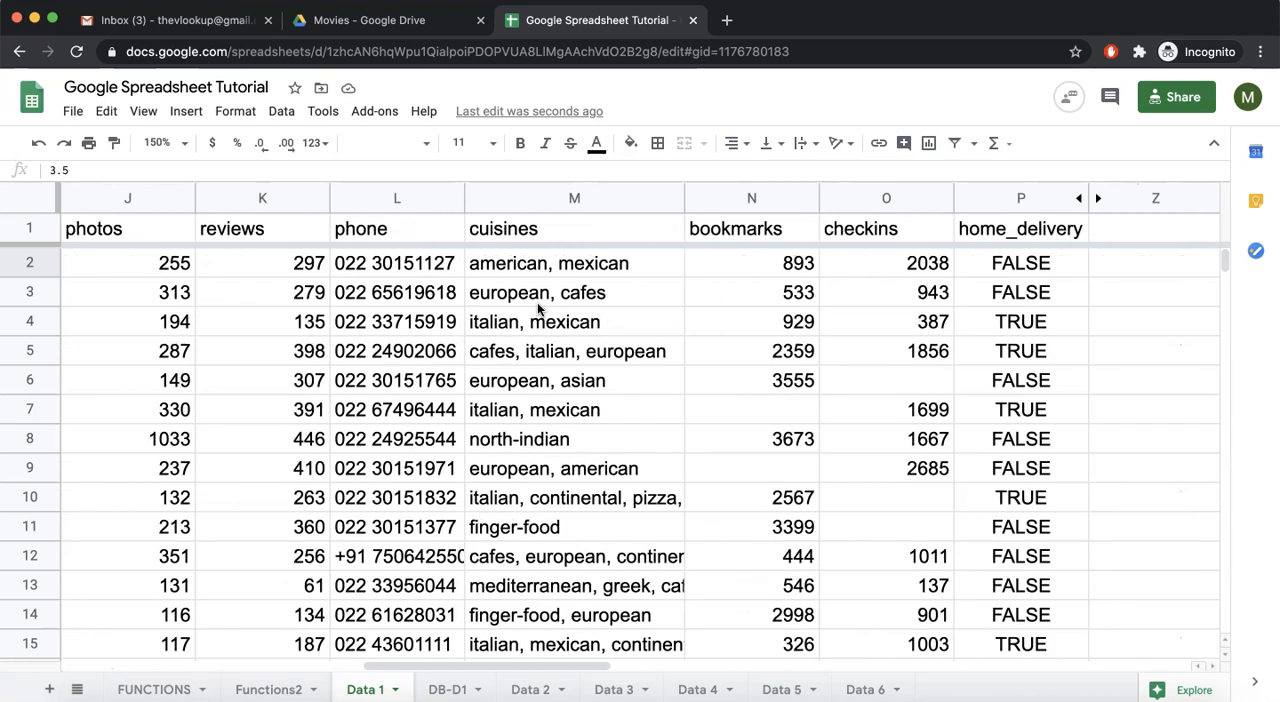
click(806, 263)
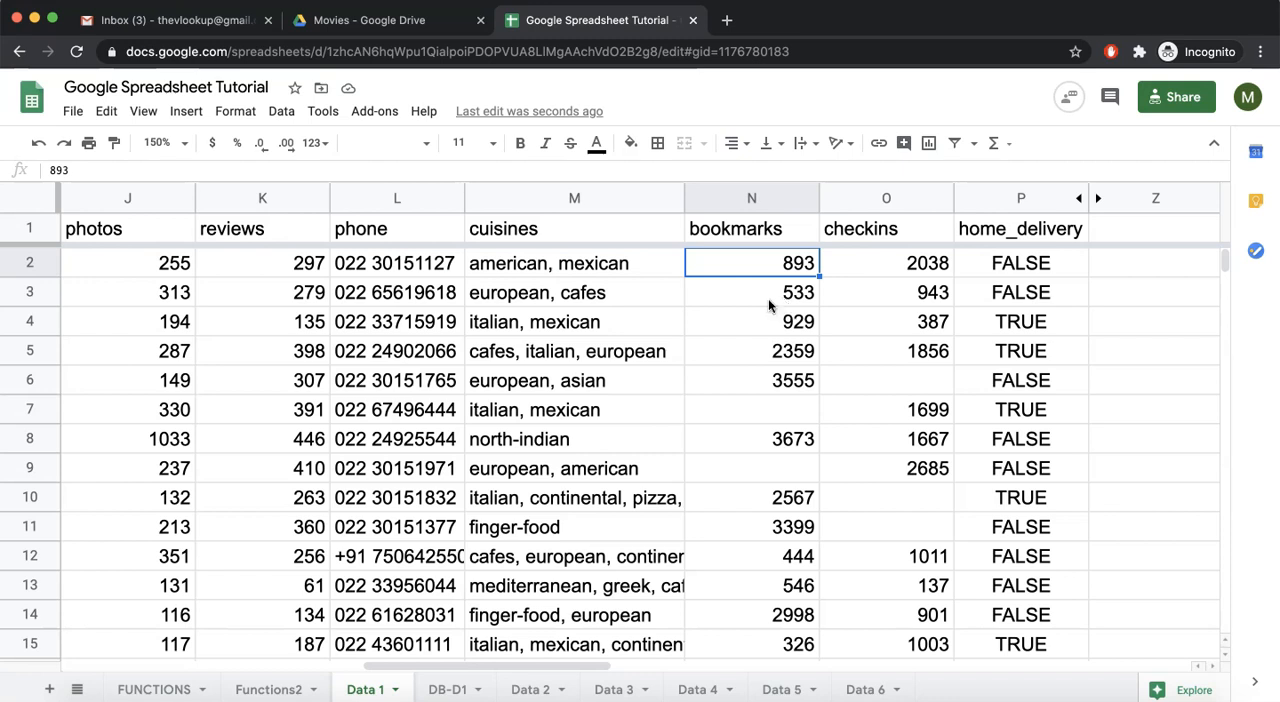
scroll(768, 298, right, 5)
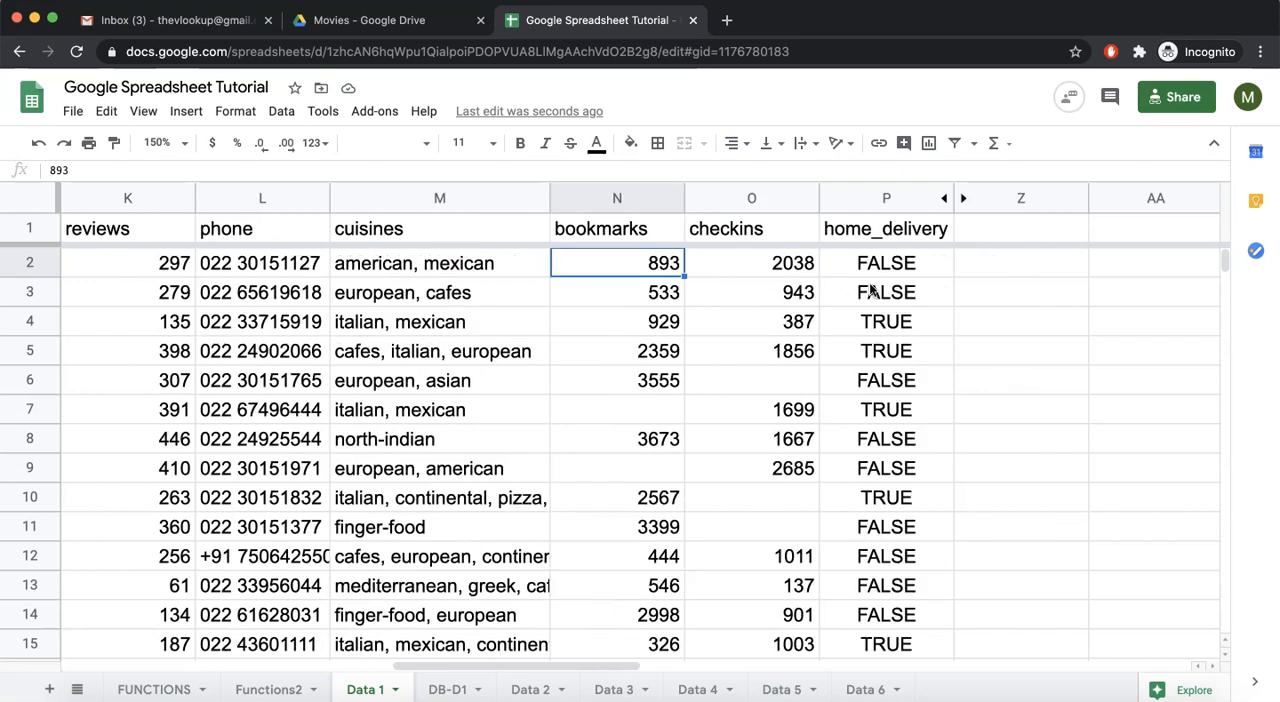
click(711, 265)
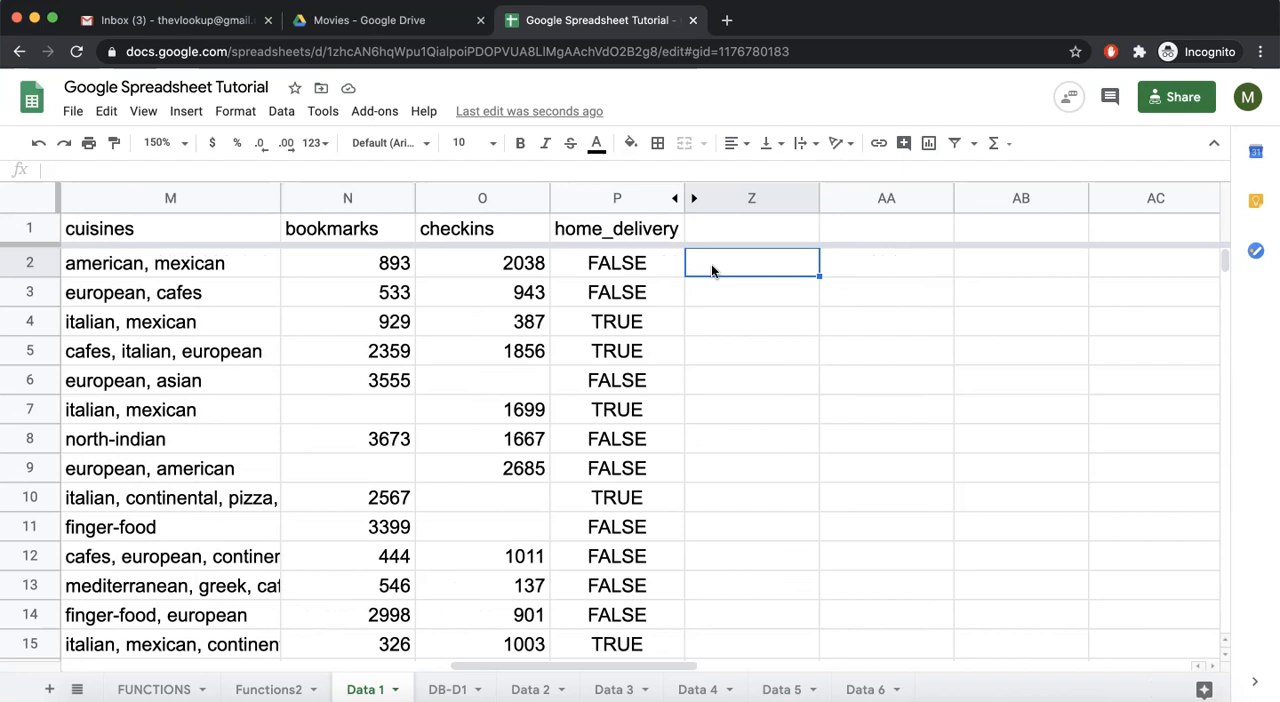
text(=if()
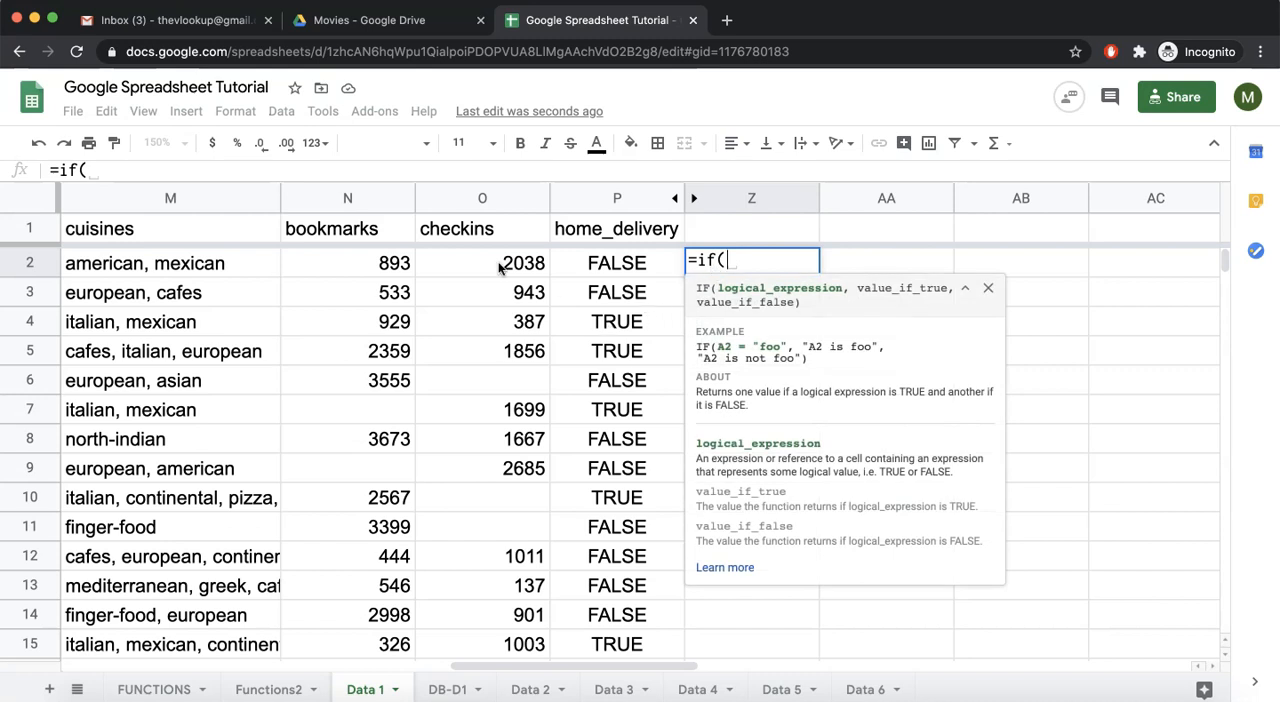
key(Escape)
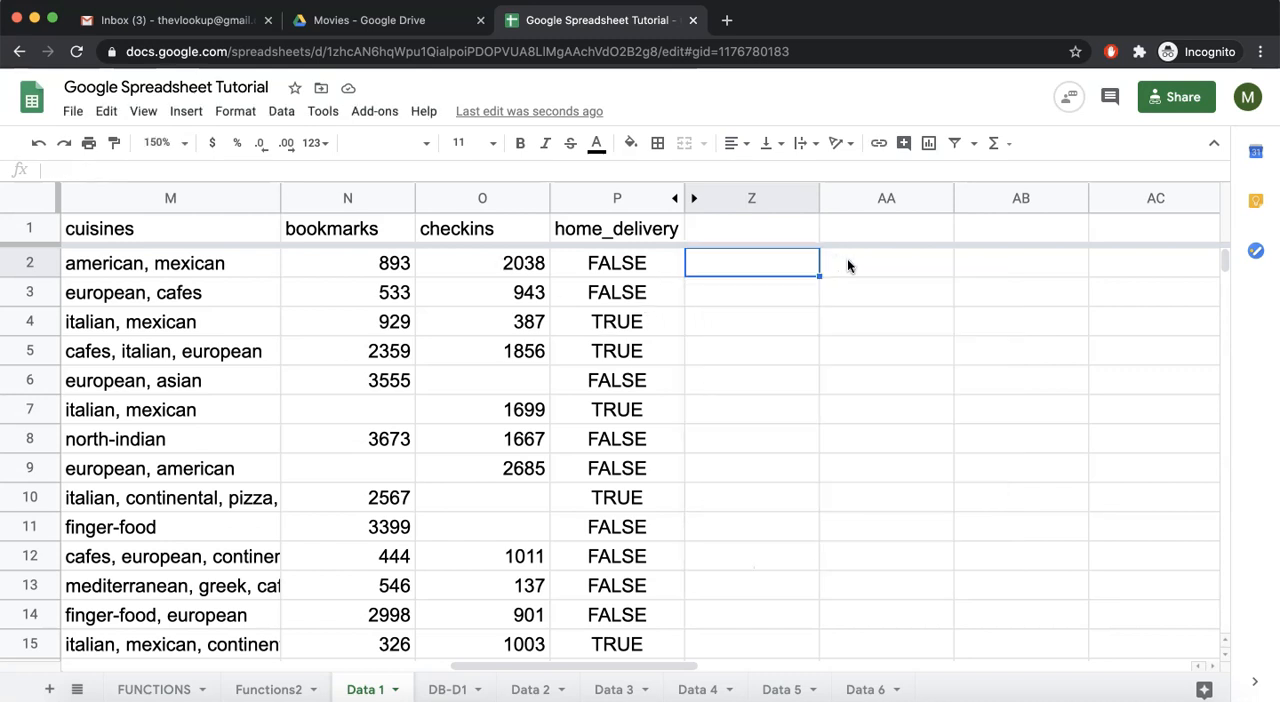
- Start an AND formula in AA2 with the rating condition B2>3.5 as its first argument
click(847, 260)
text(=AND()
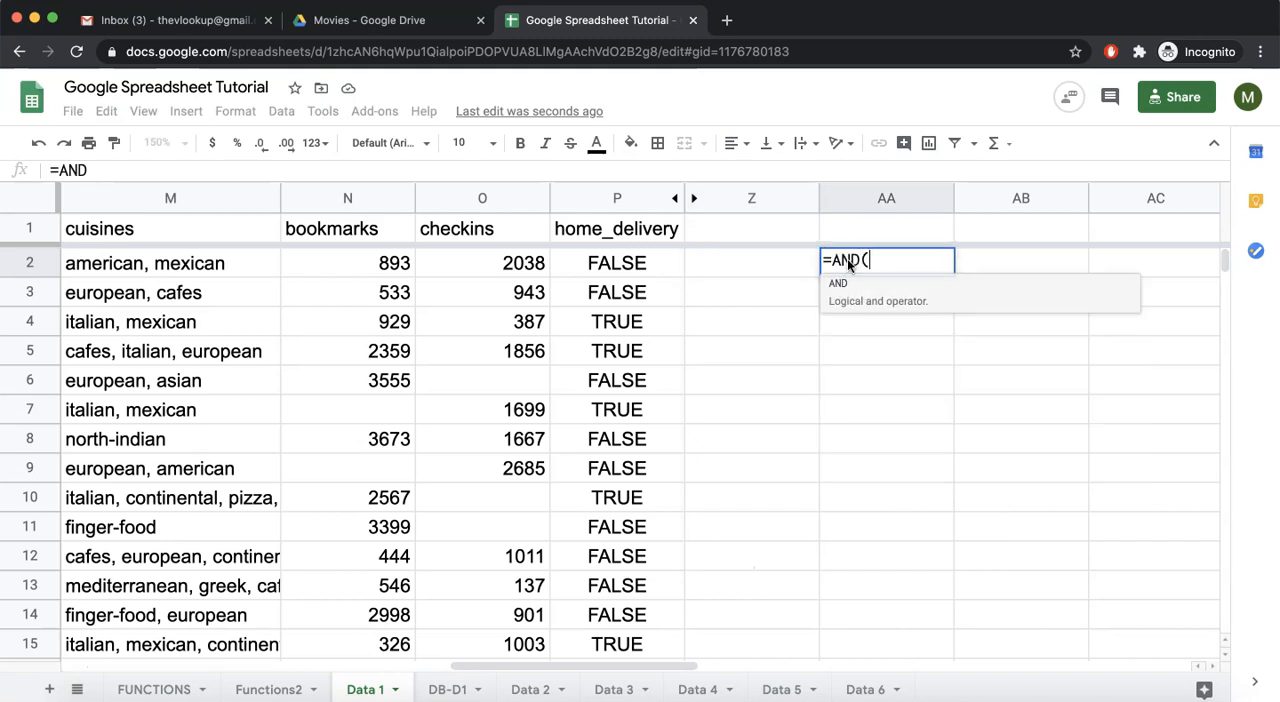
scroll(568, 301, left, 10)
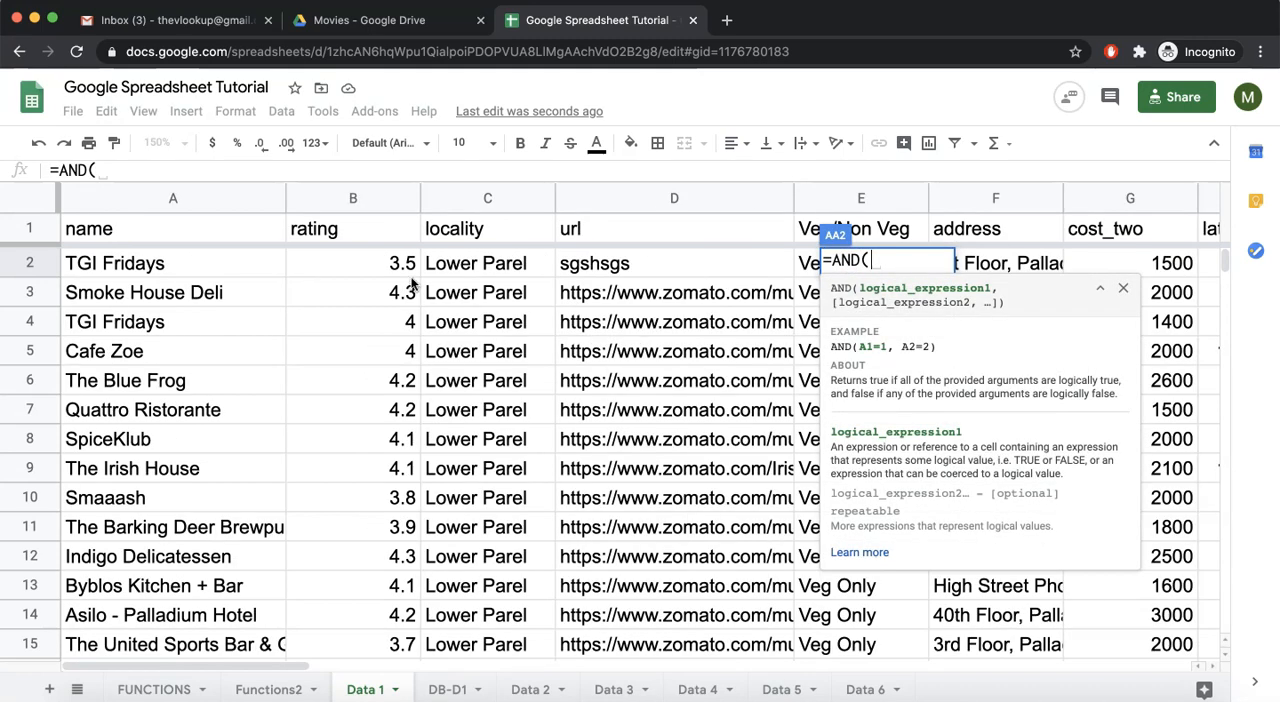
click(380, 267)
text(>3.5,)
- Complete the AND formula in AA2 with the bookmarks condition N2>1000 and fill it down through AA8
scroll(410, 350, right, 5)
scroll(410, 350, right, 3)
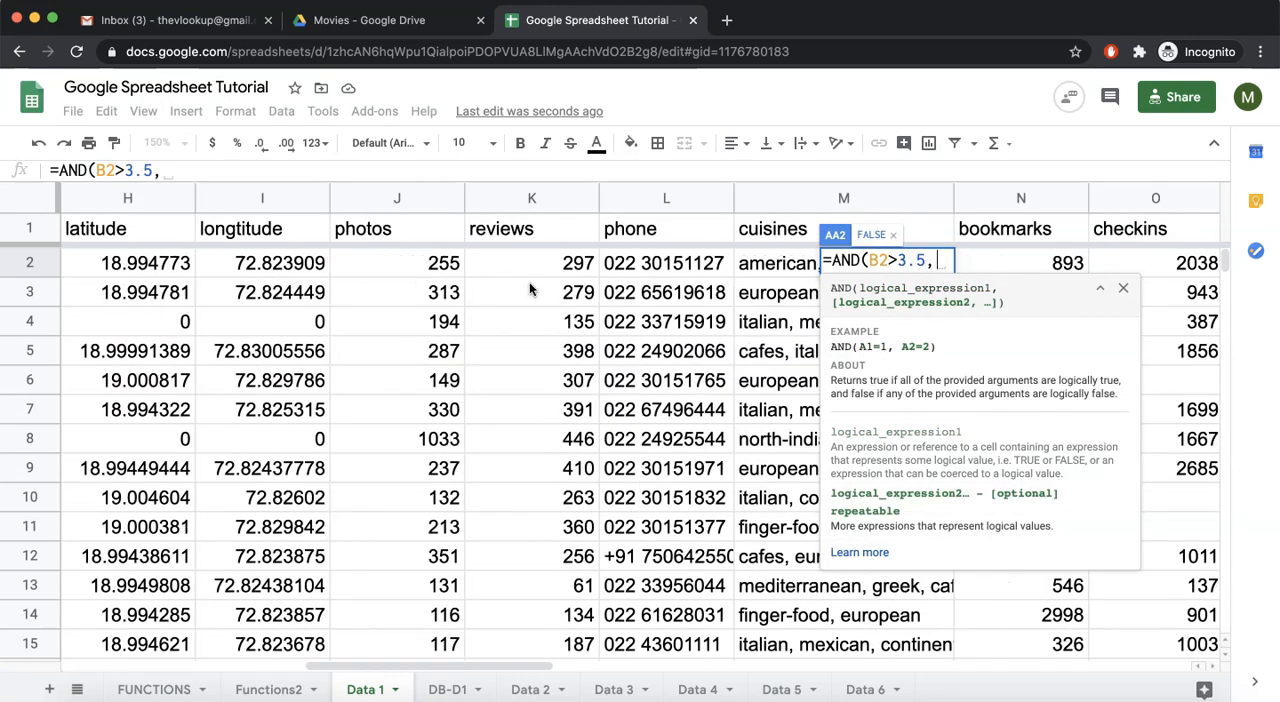
scroll(529, 282, right, 2)
click(696, 274)
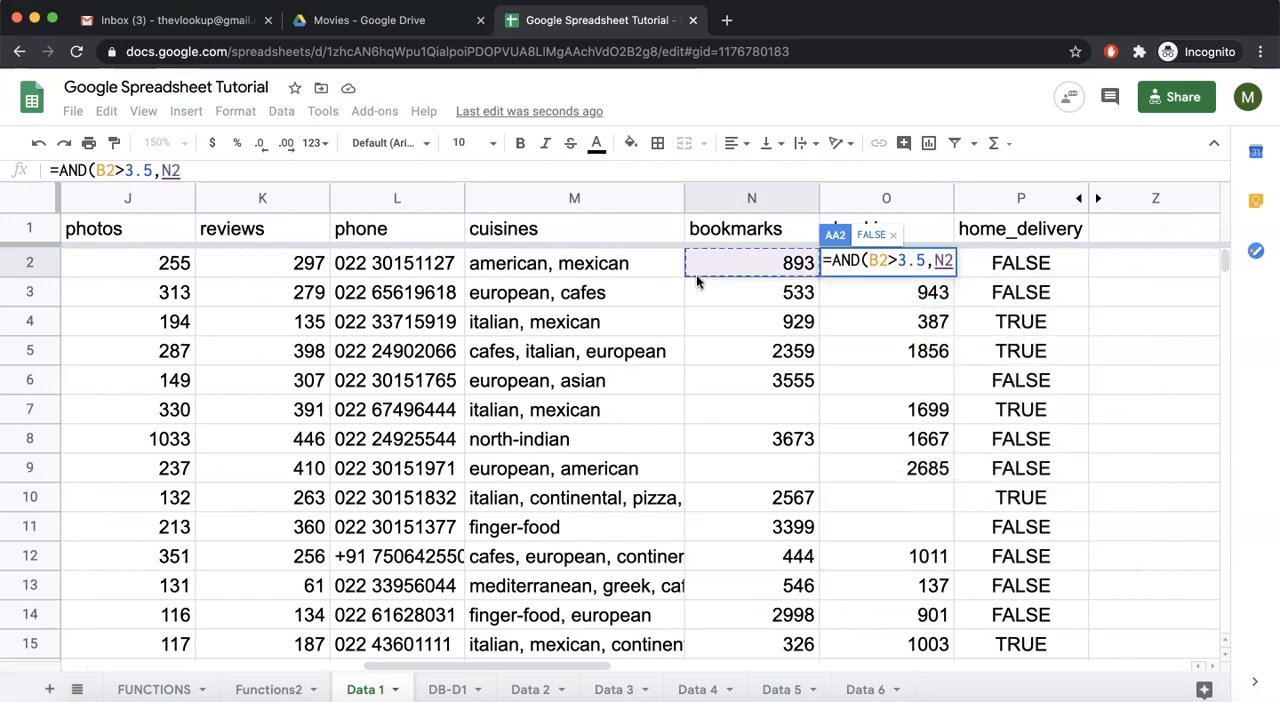
text(>1000)
key(Return)
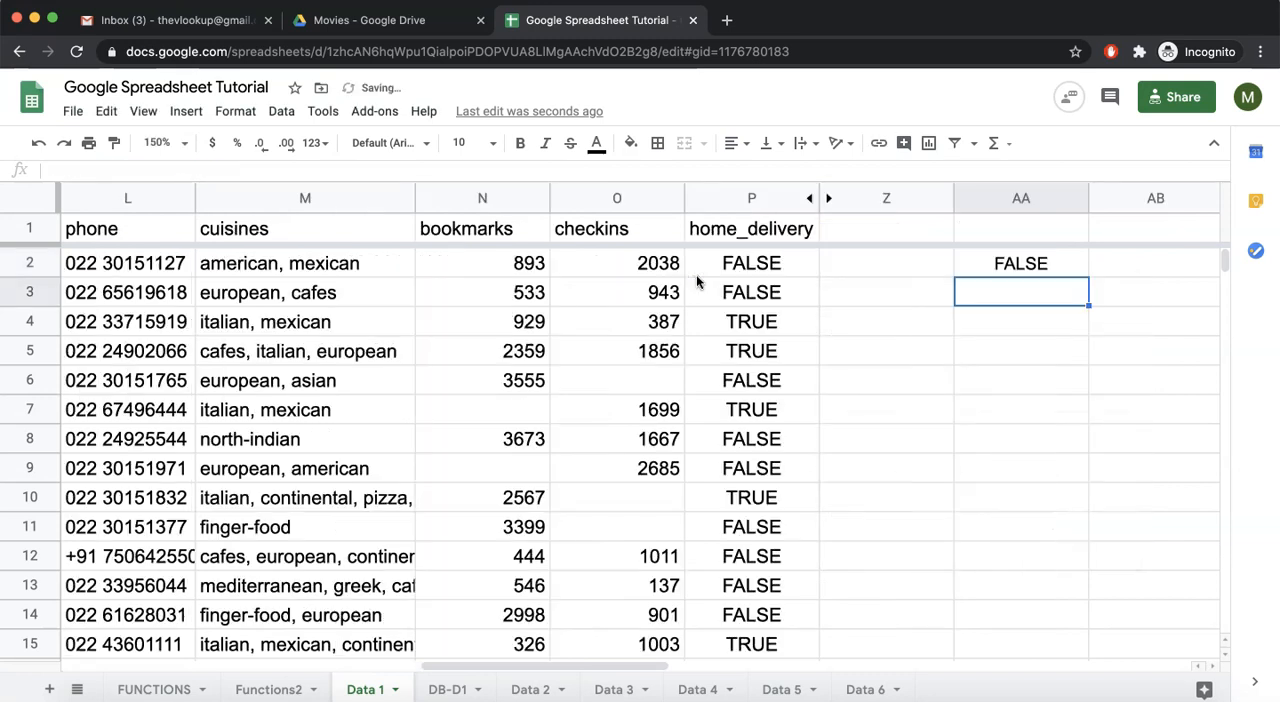
click(1056, 260)
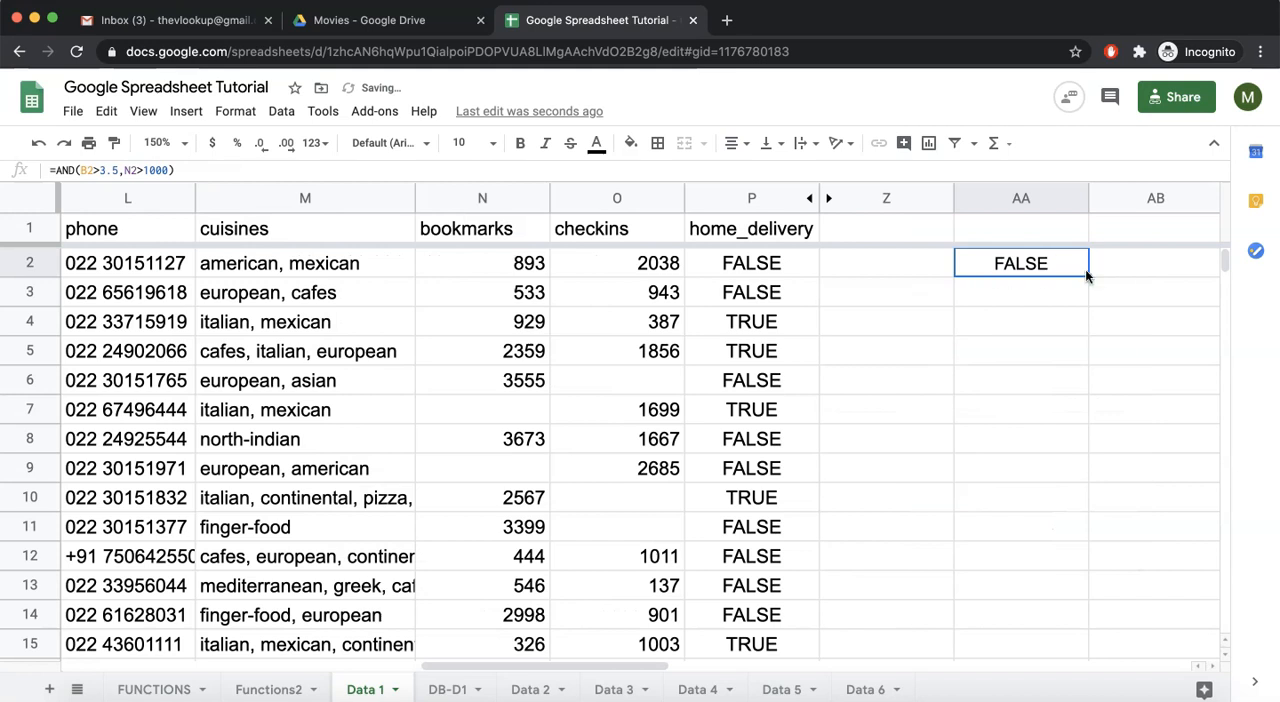
drag(1089, 275, 1086, 442)
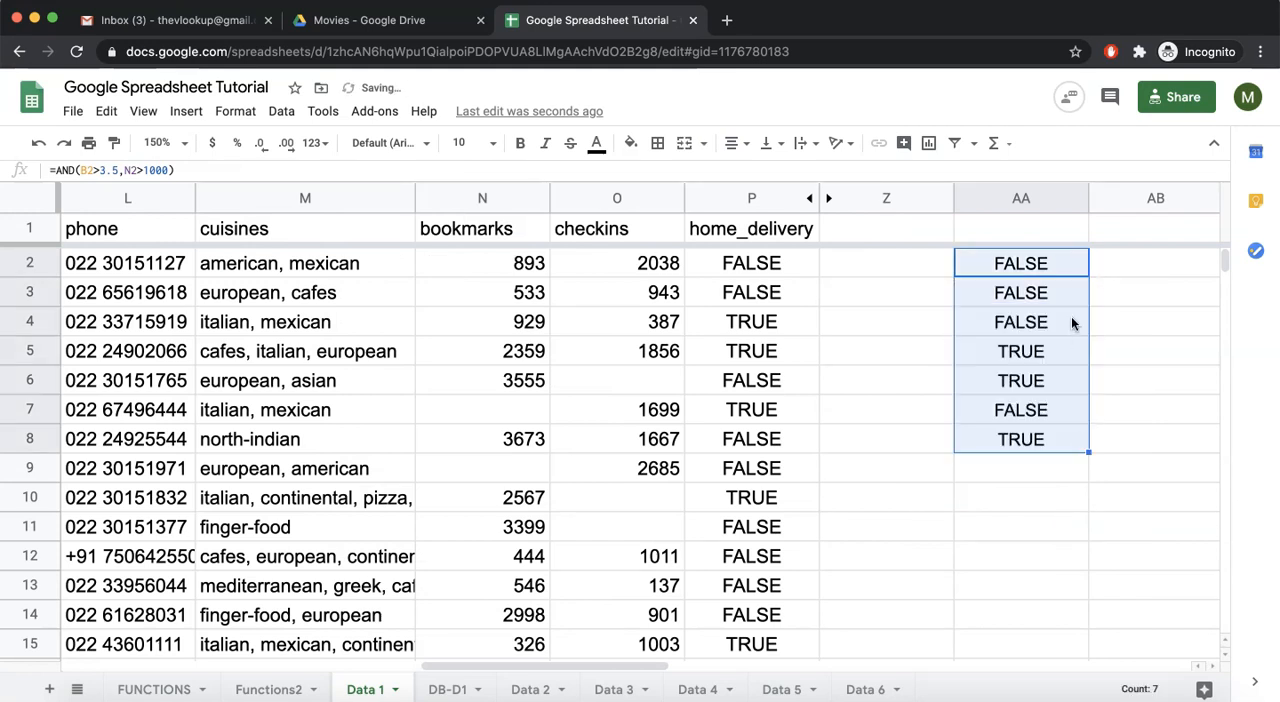
- Inspect the AND formula in AA2, evaluating its bookmarks condition, and leave the cell without editing it
double_click(1030, 262)
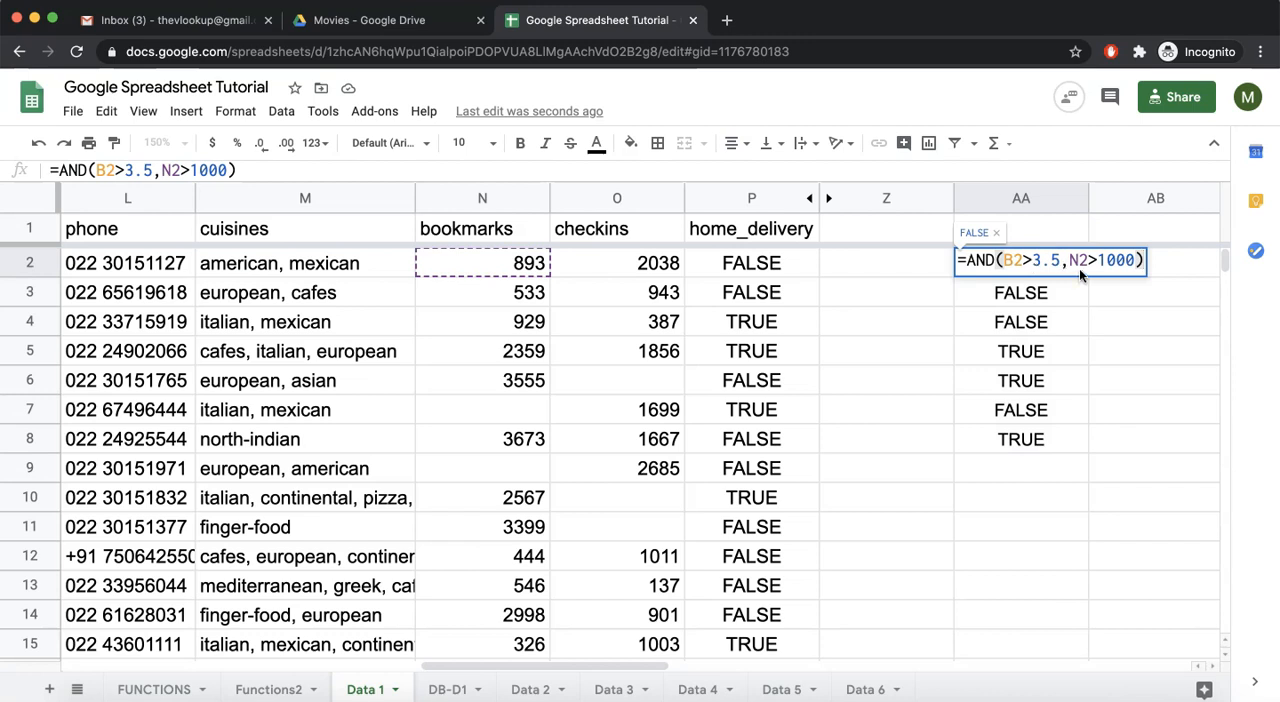
drag(1068, 258, 1124, 260)
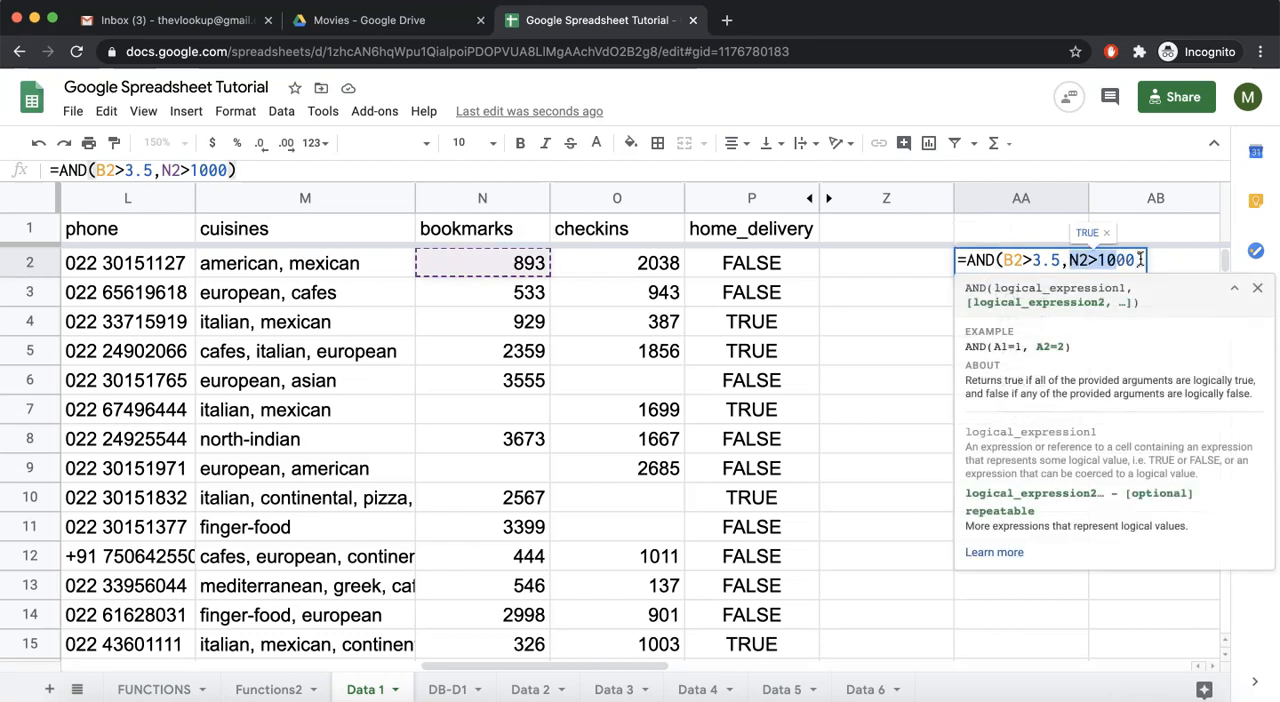
click(1137, 259)
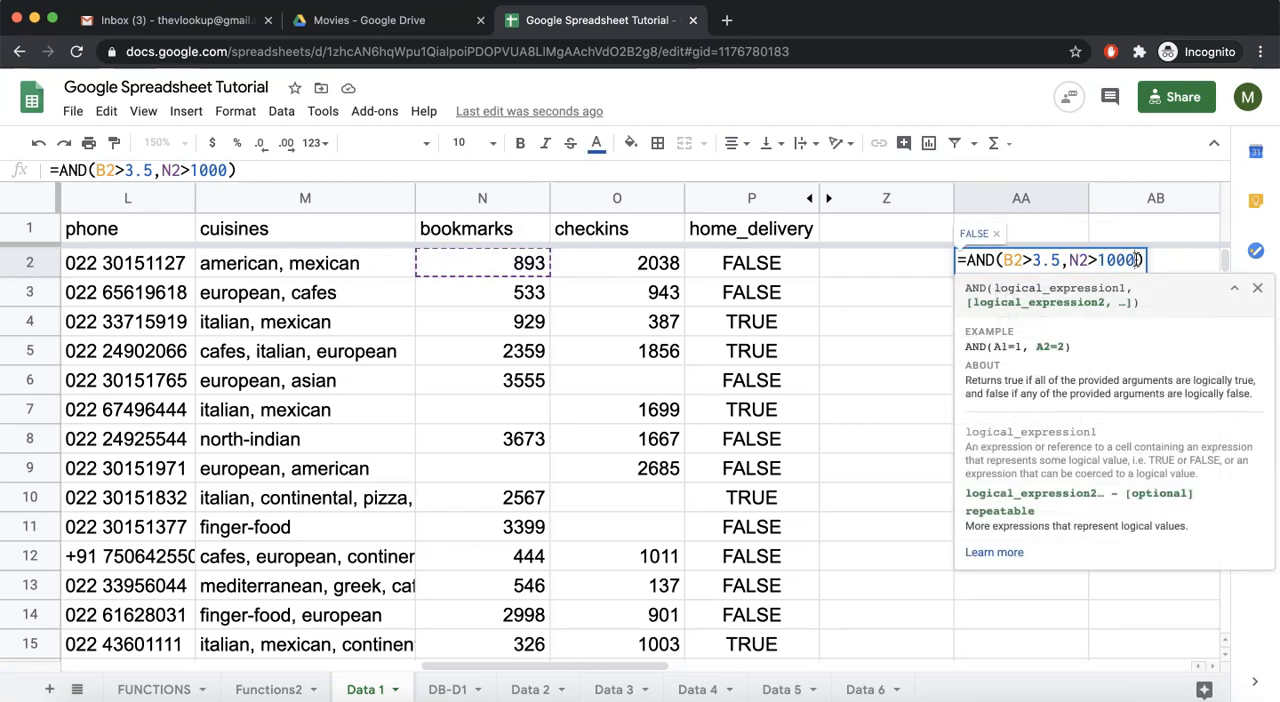
click(911, 301)
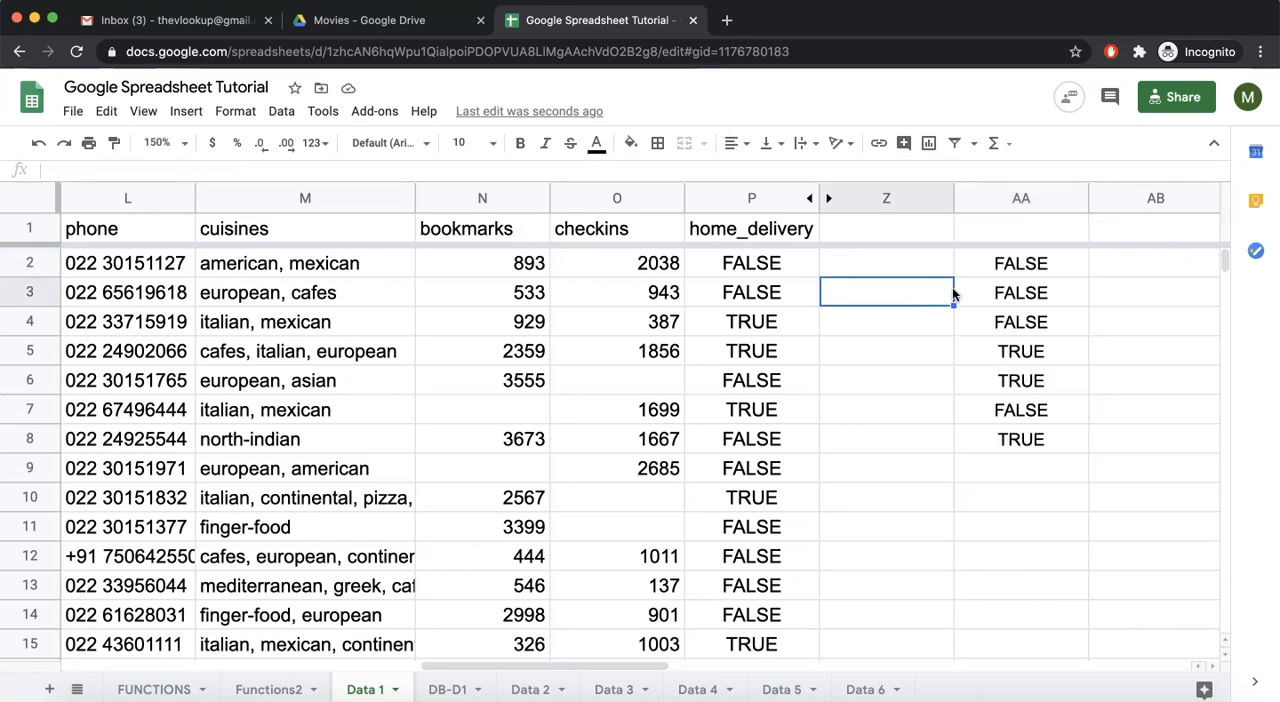
- Compare row 4's bookmarks and rating values with the AND formula in AA4
click(998, 321)
click(521, 326)
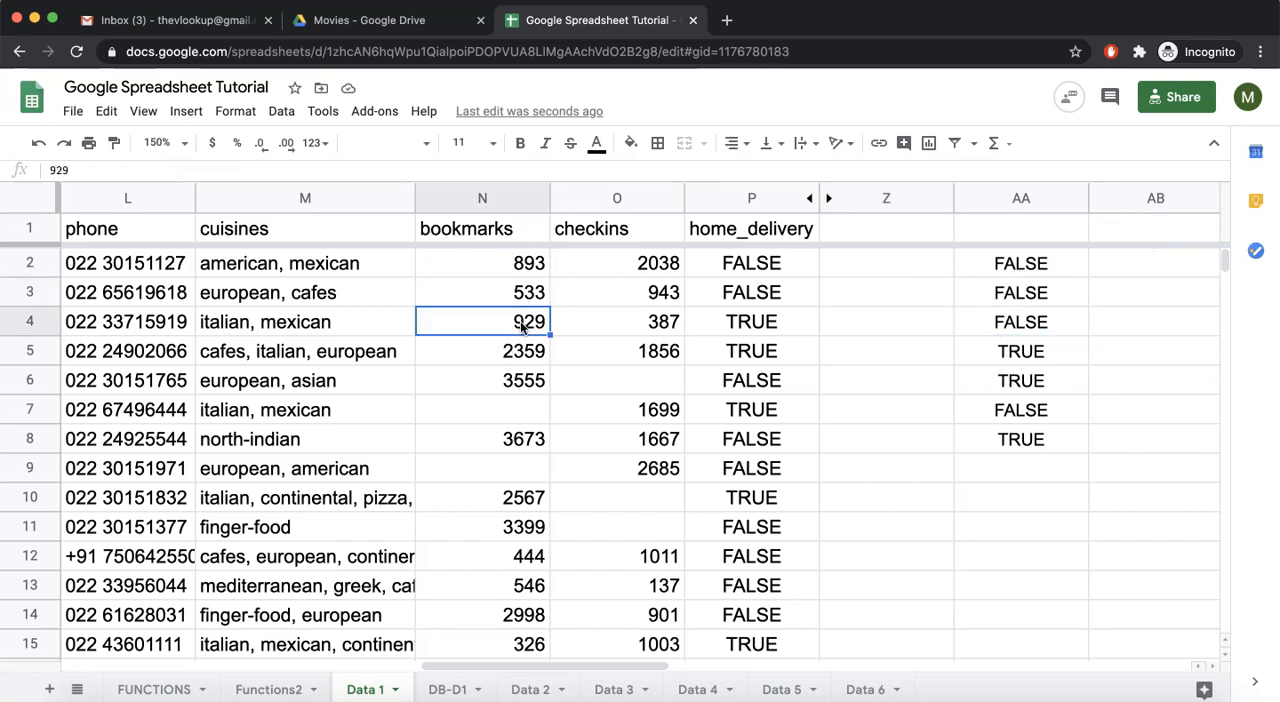
scroll(521, 326, left, 10)
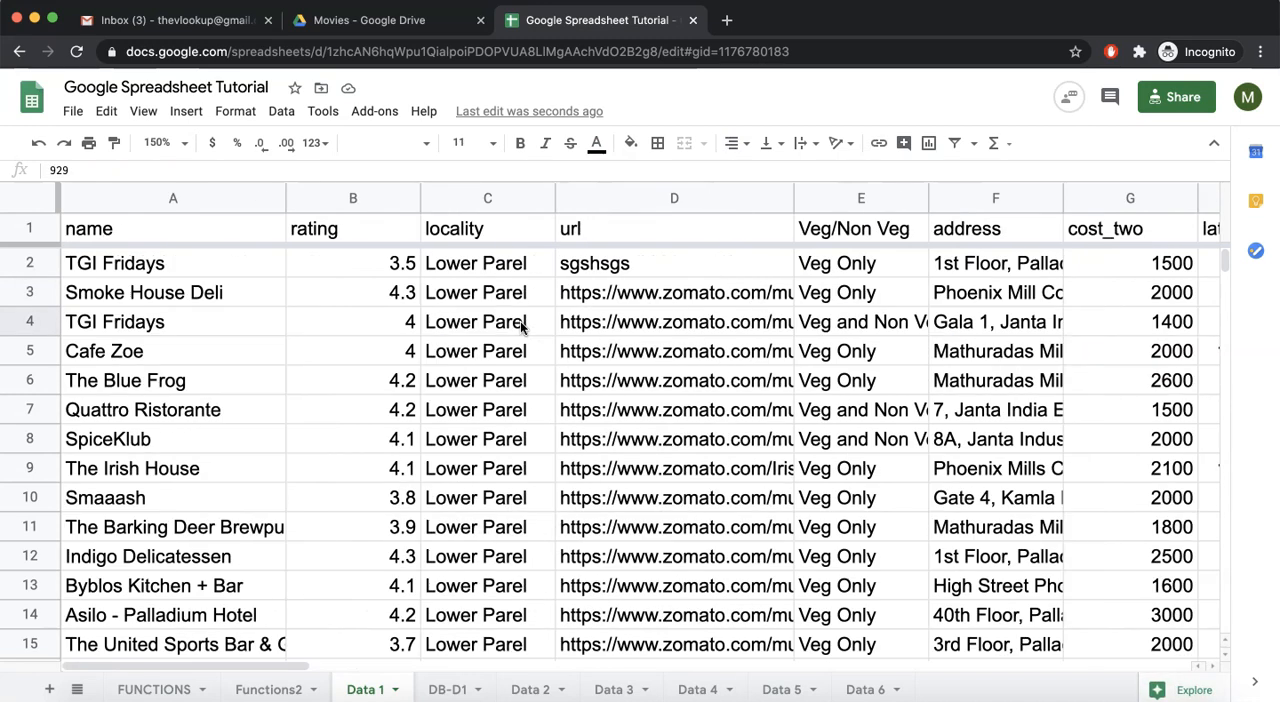
click(389, 334)
scroll(389, 334, right, 10)
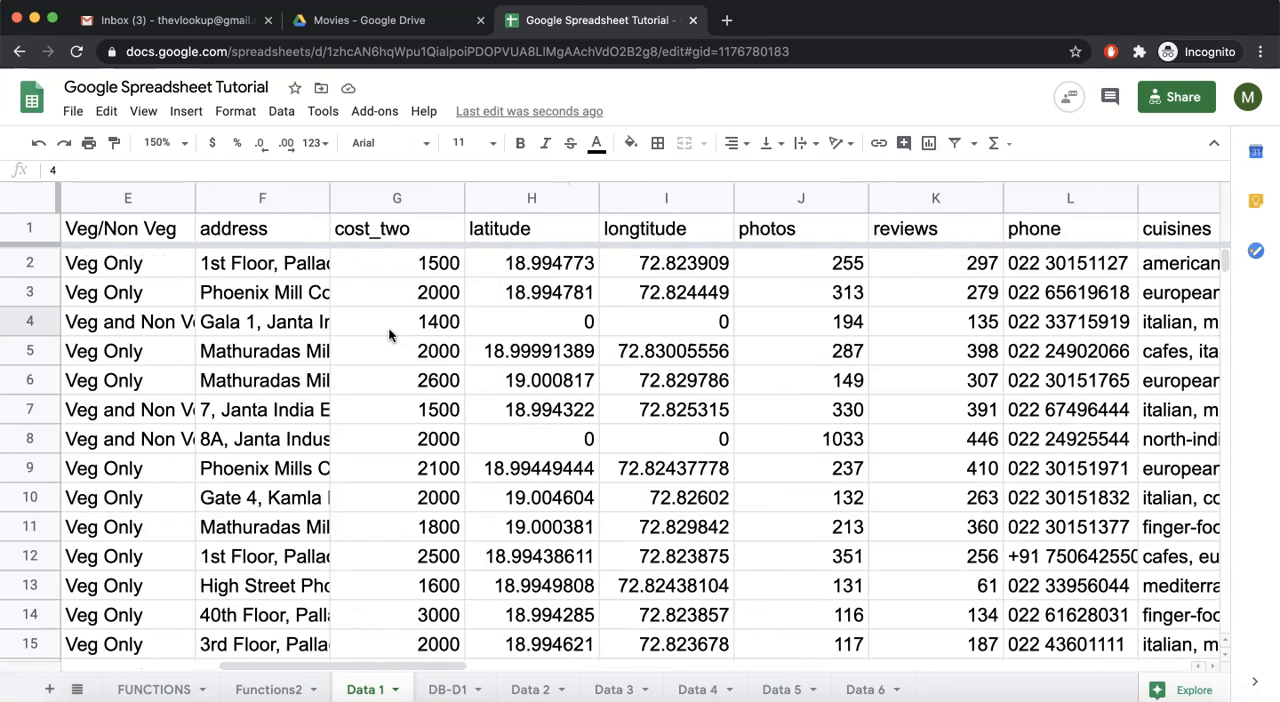
click(380, 322)
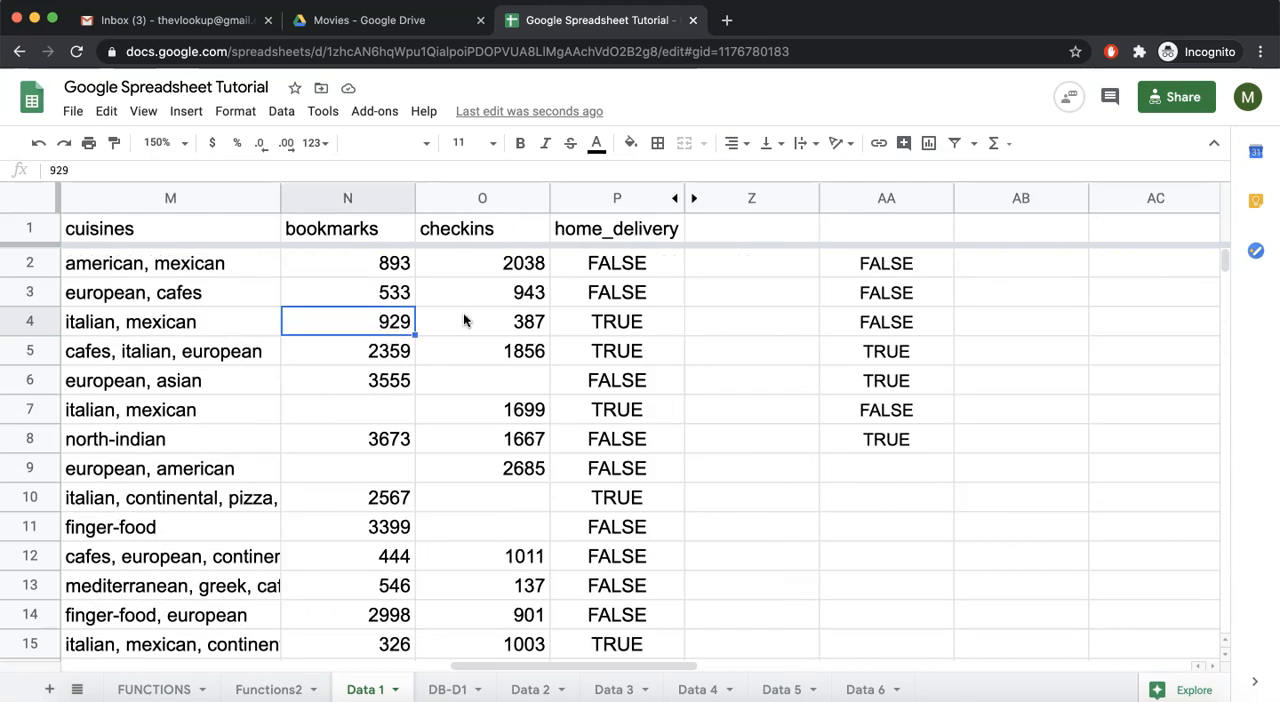
click(865, 323)
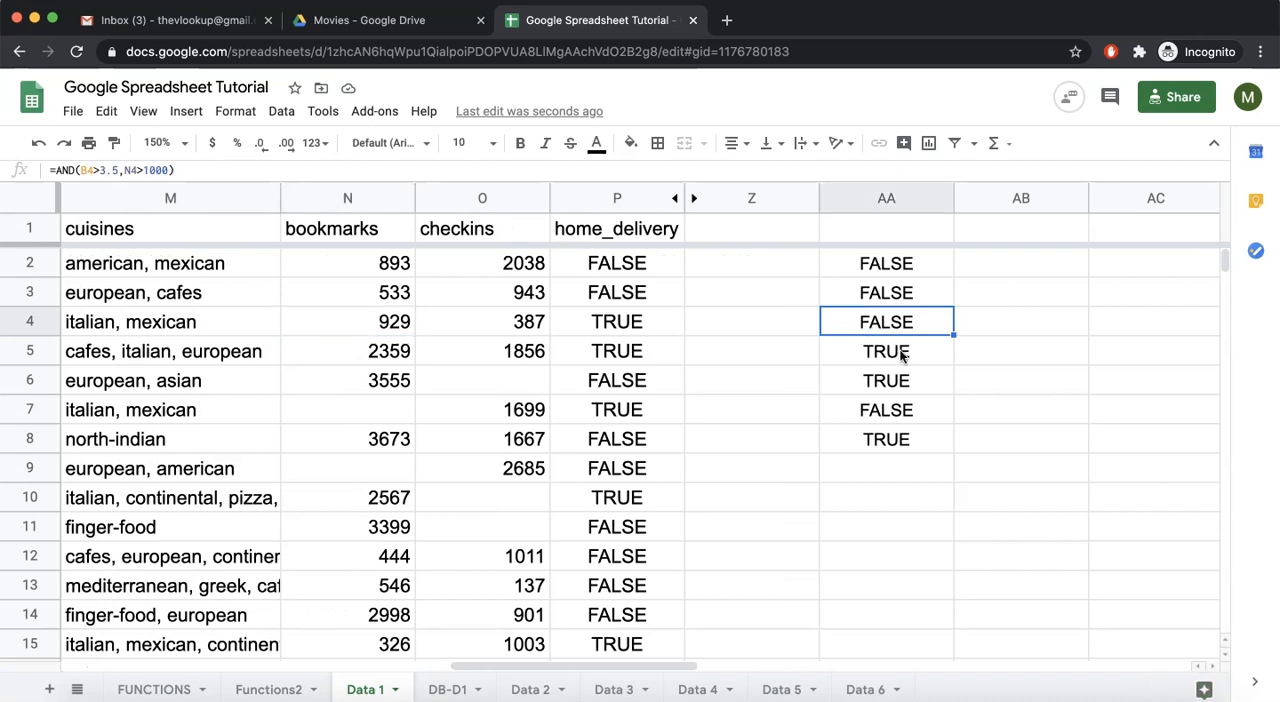
- Check Cafe Zoe's rating and bookmarks in row 5 against the AND formula in AA5
click(898, 353)
click(389, 351)
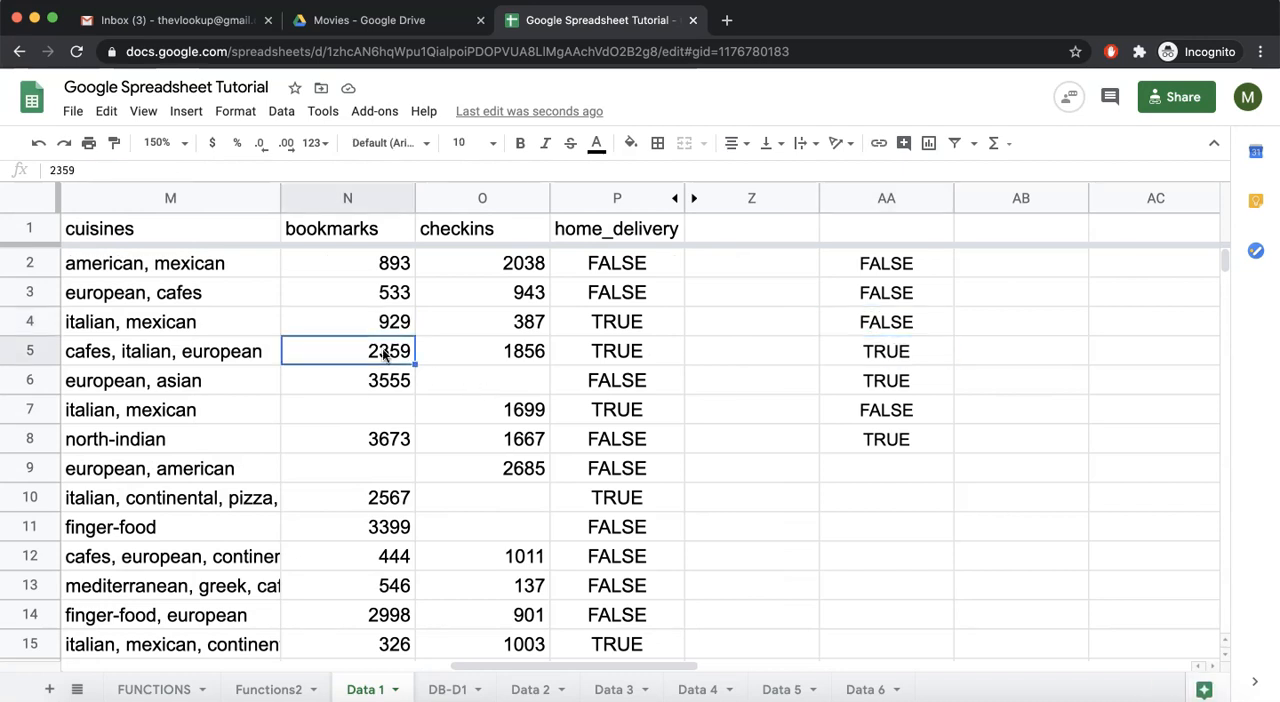
scroll(382, 355, left, 10)
click(351, 358)
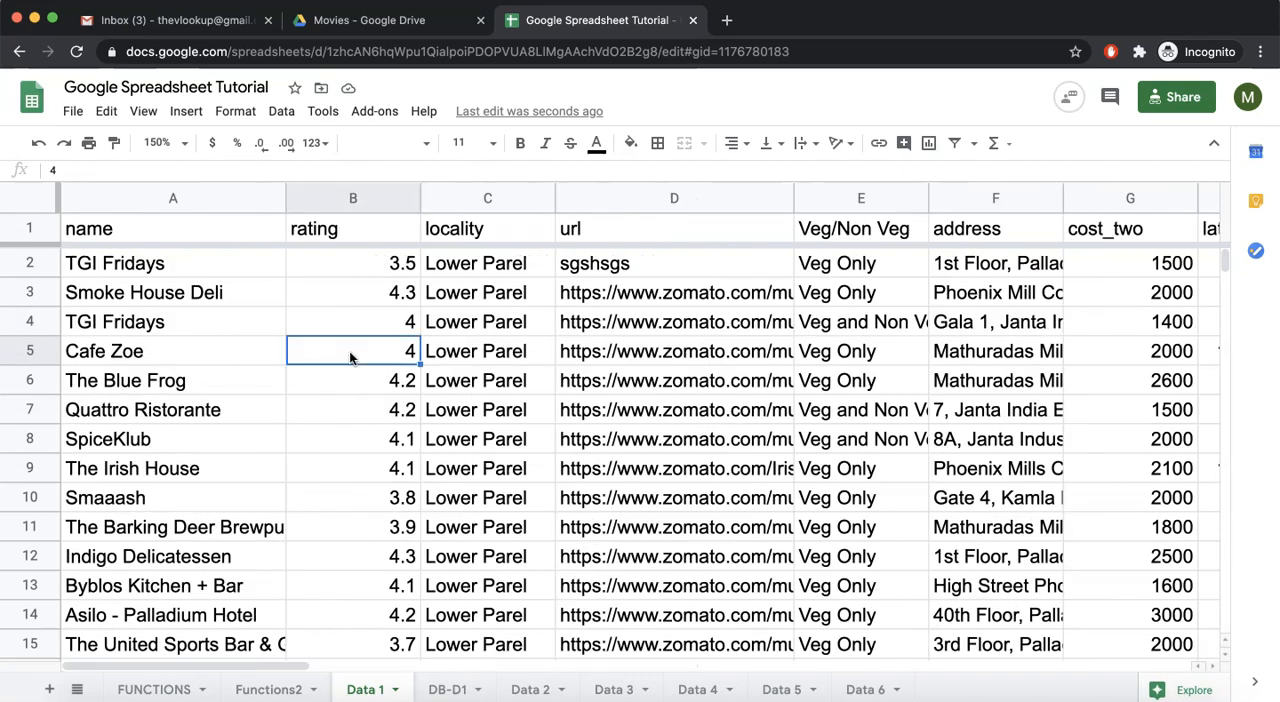
scroll(380, 357, right, 10)
scroll(380, 357, left, 5)
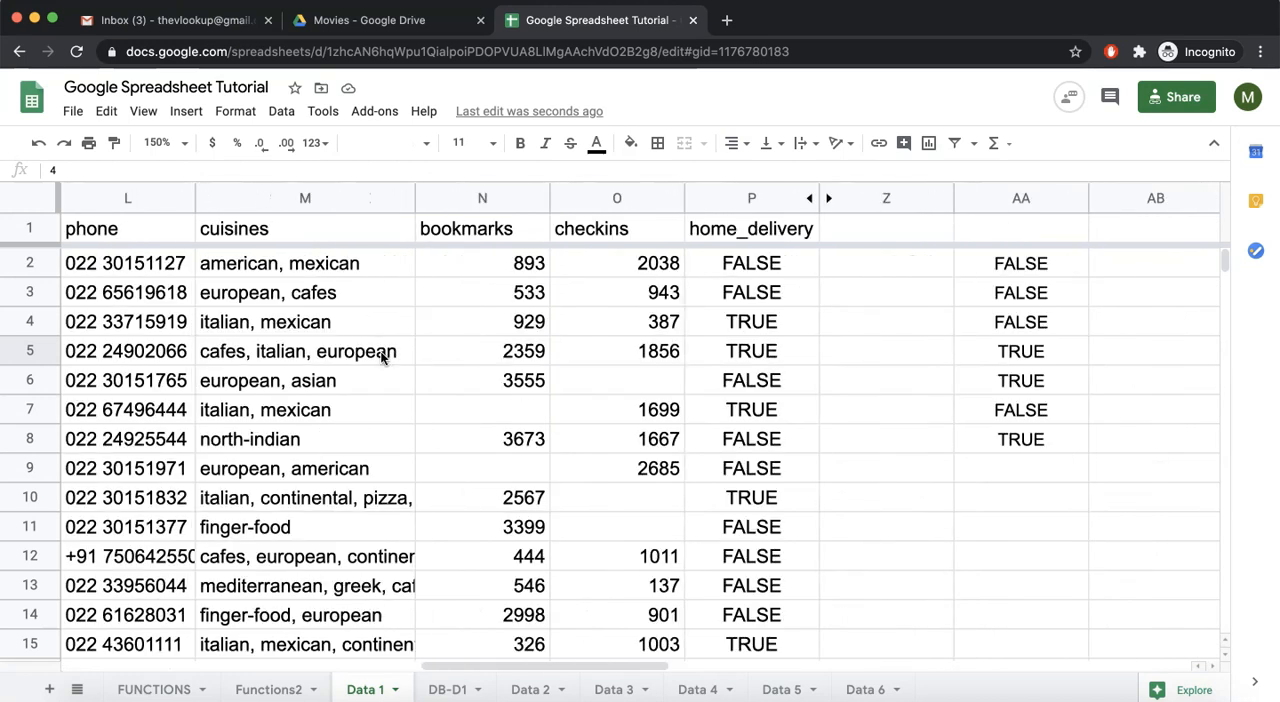
scroll(382, 357, left, 1)
click(616, 360)
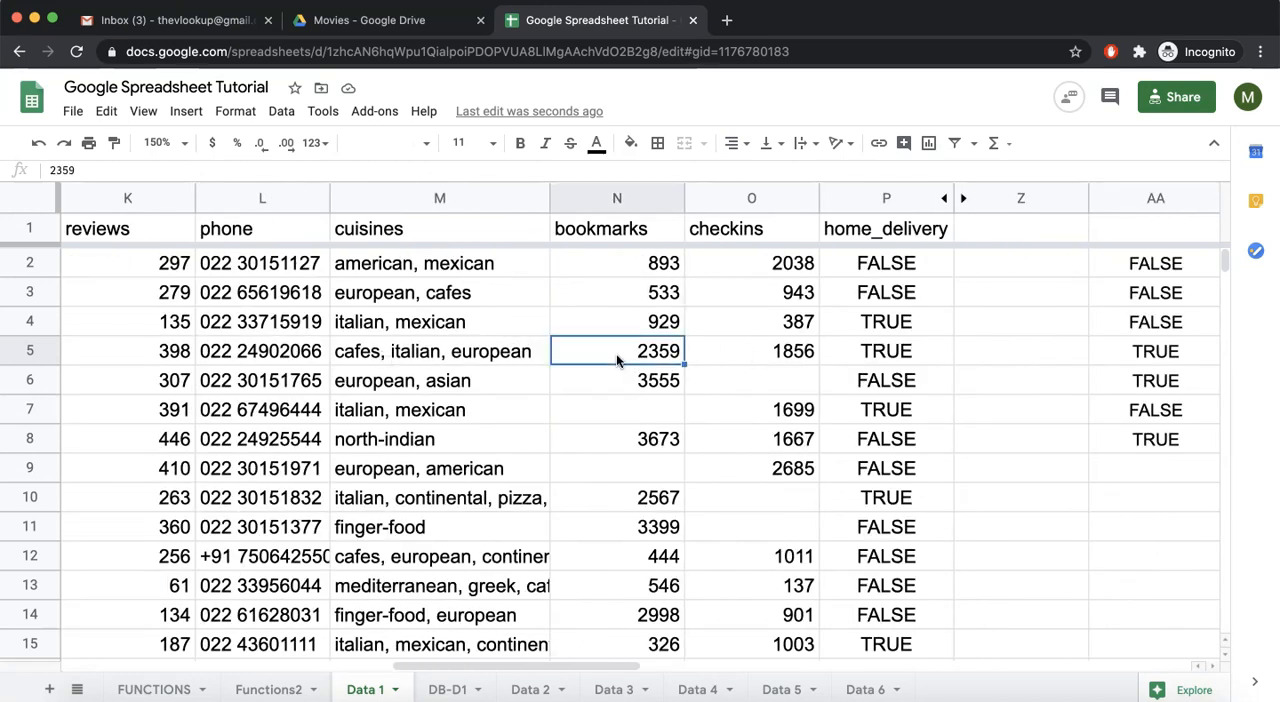
click(1160, 355)
scroll(1060, 340, right, 2)
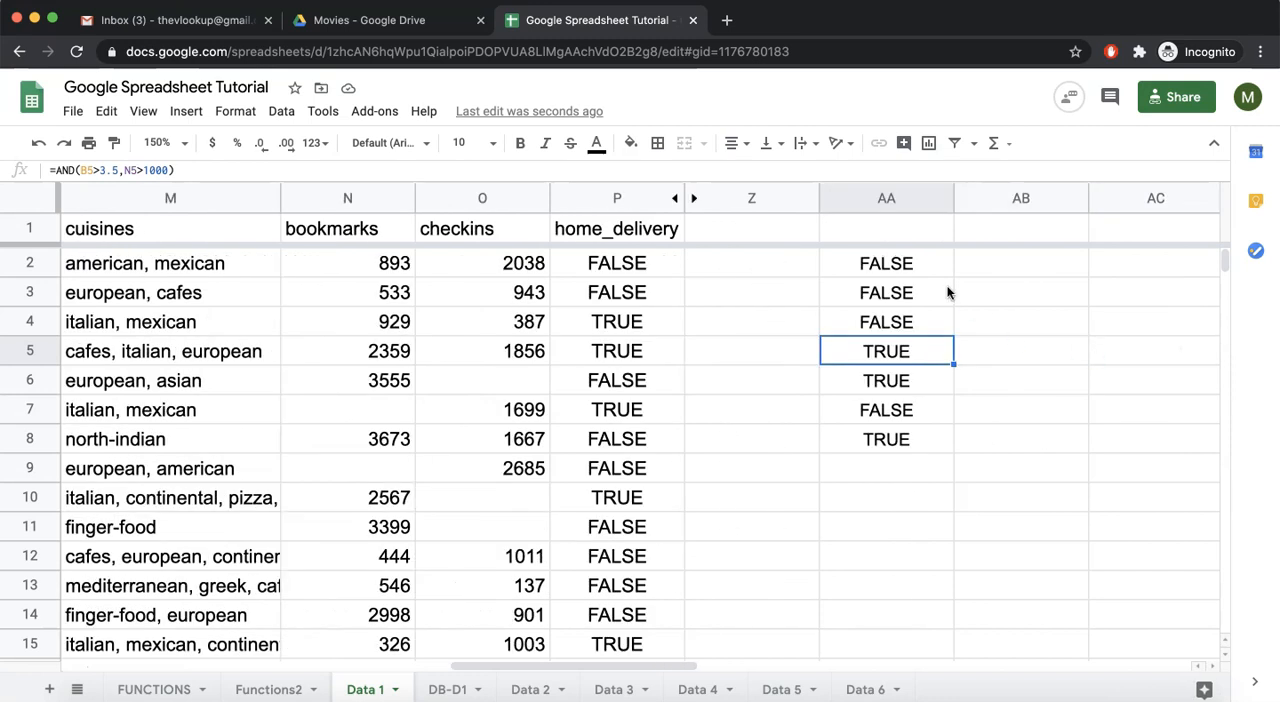
- Copy the AND expression from AA2 and start an IF formula in Z2 with it as the logical expression
click(921, 265)
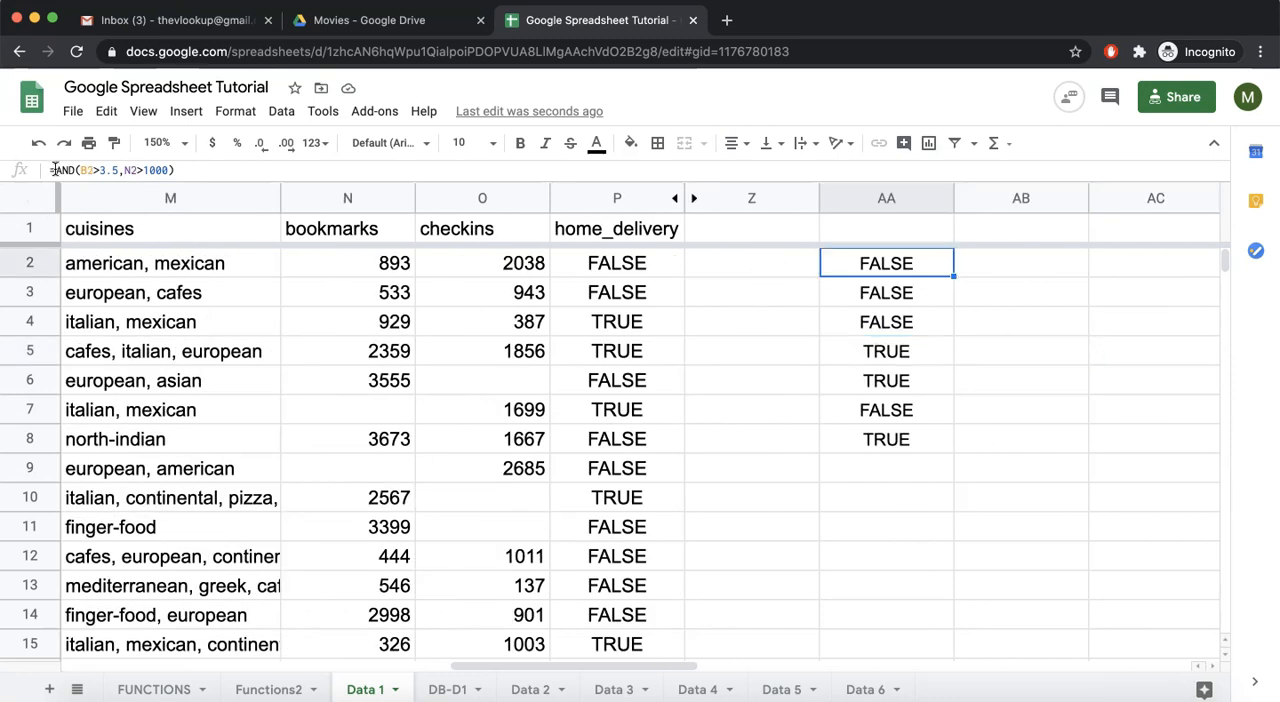
drag(55, 170, 195, 170)
key(super+c)
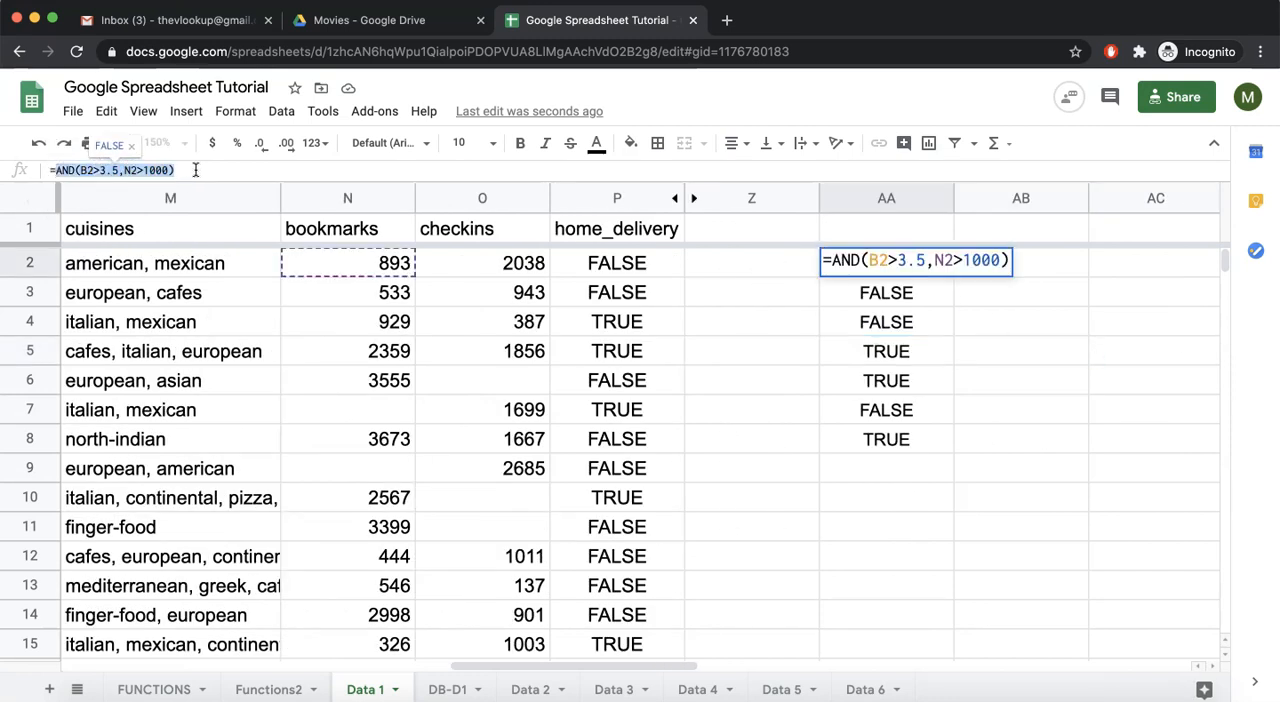
key(Escape)
key(Left)
text(=if)
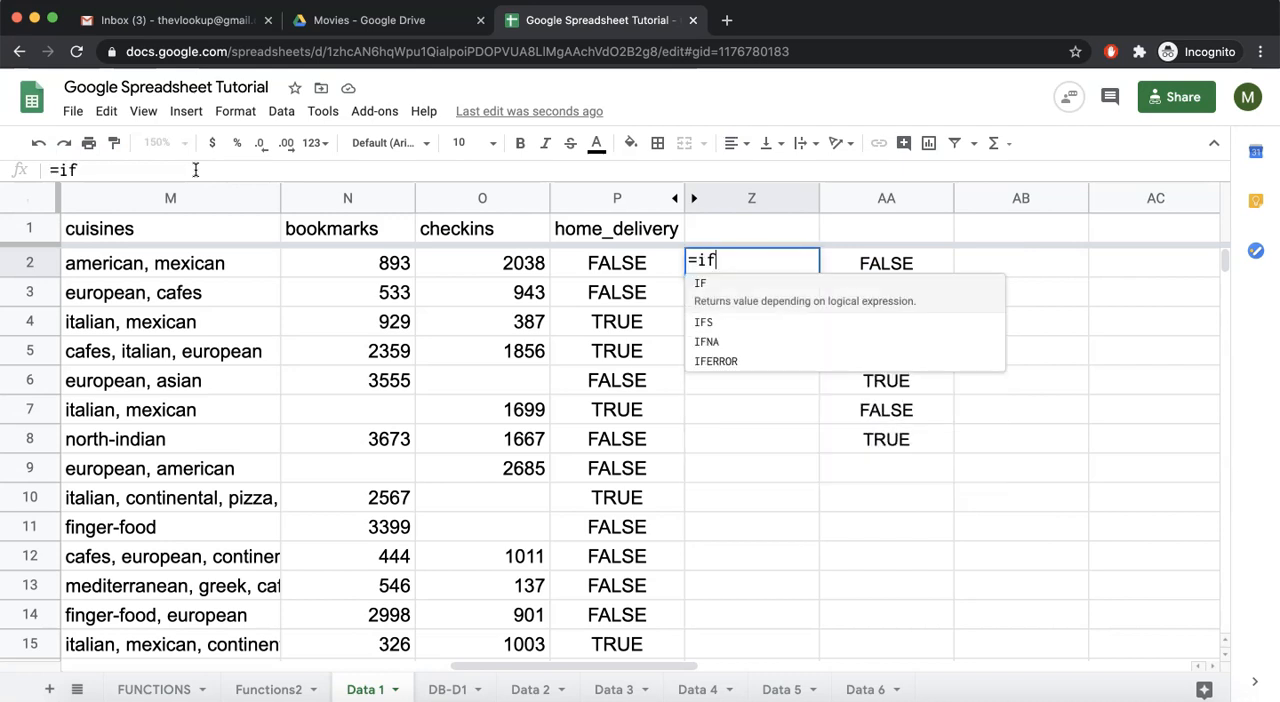
key(Tab)
key(super+v)
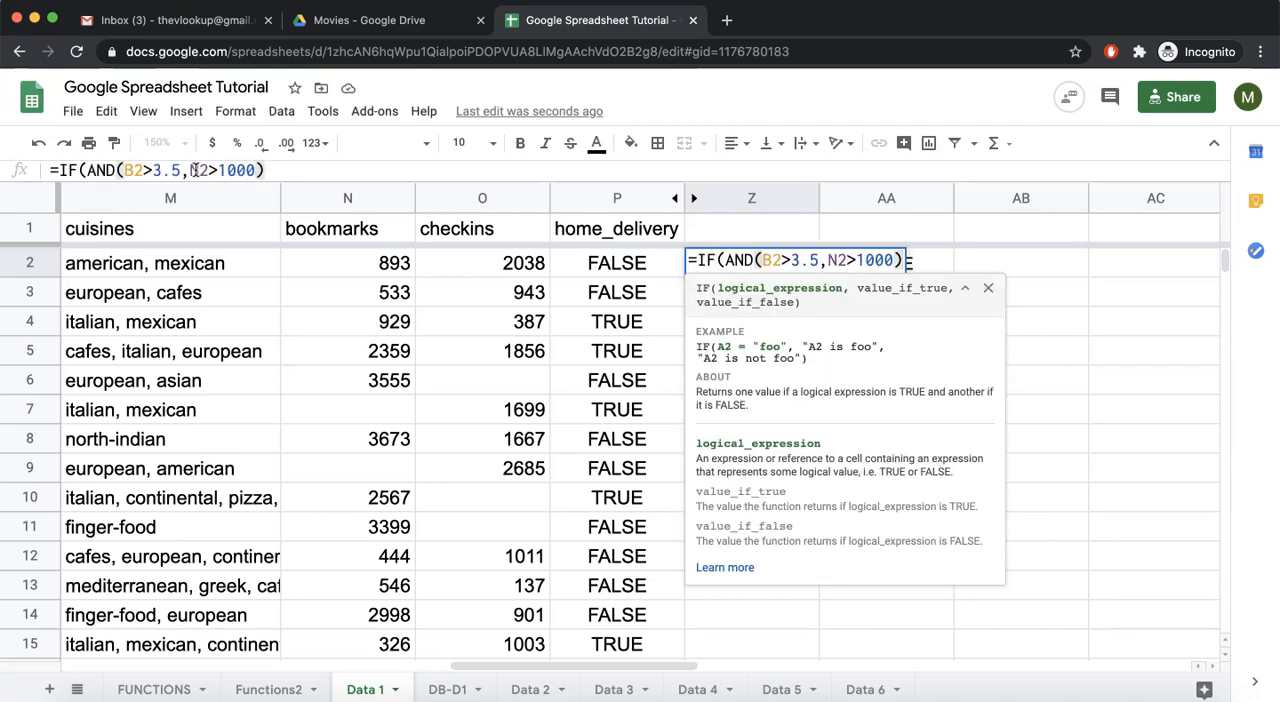
text(,)
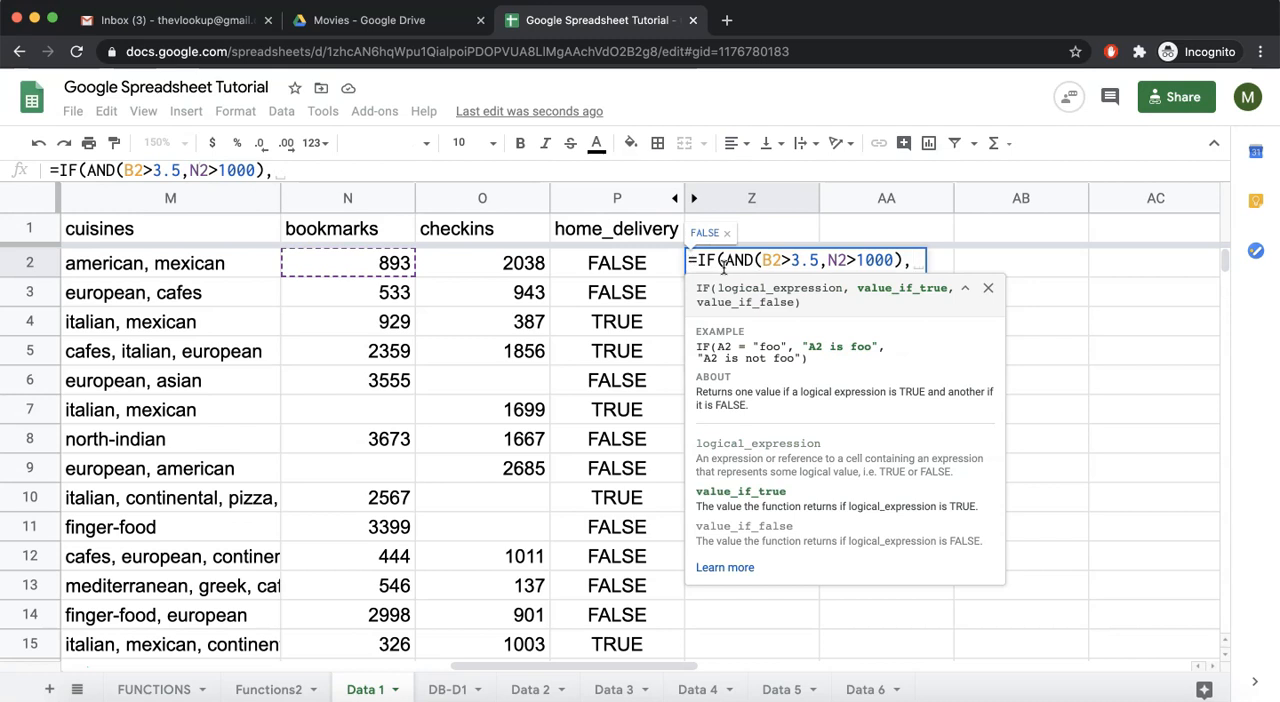
text("Good","Not Good"))
- Complete the IF formula in Z2 with "Good" if true and "Not Good" if false, and fill it down through Z14
key(Return)
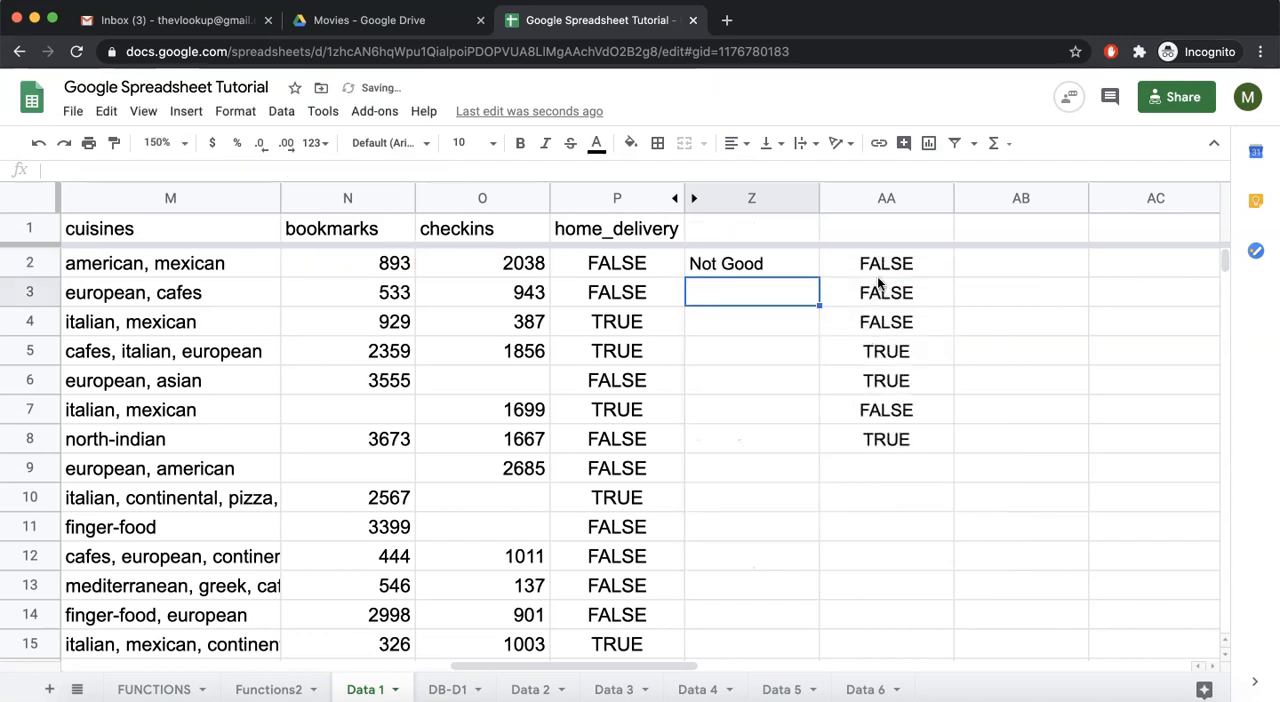
click(776, 264)
double_click(819, 277)
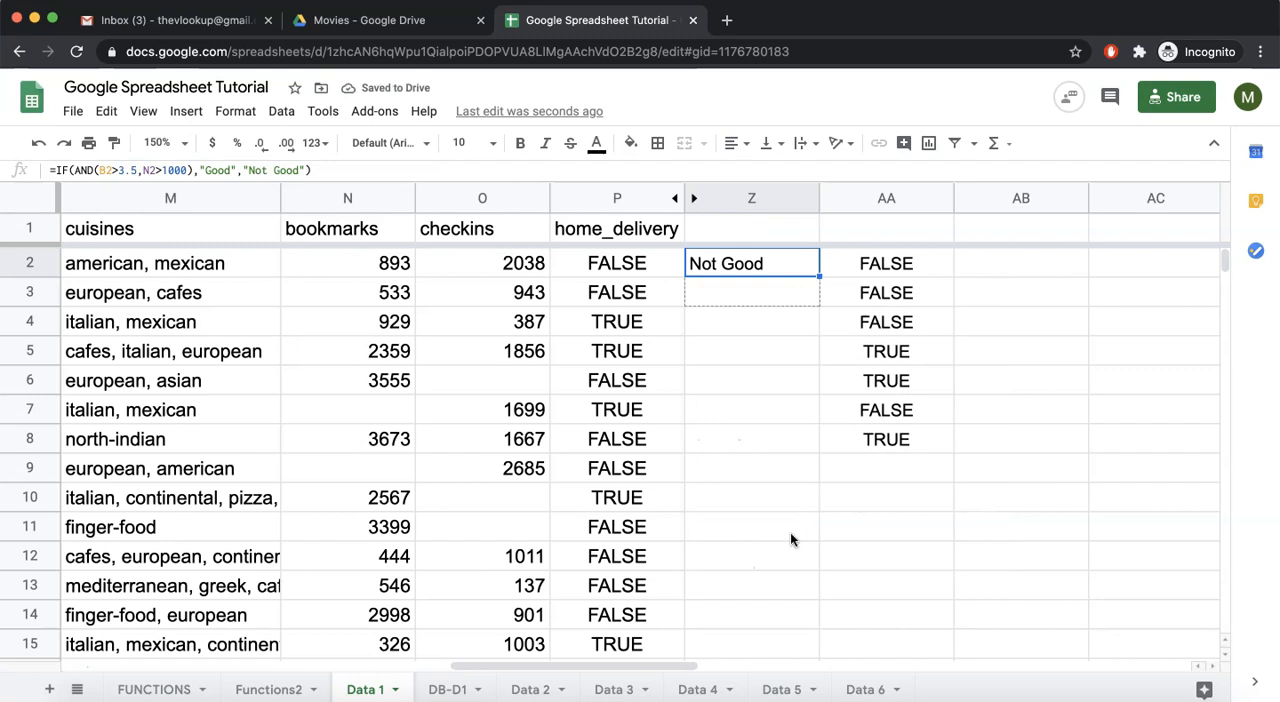
- Inspect the IF formula in Z5, evaluating its AND expression, and leave the cell without editing it
click(734, 361)
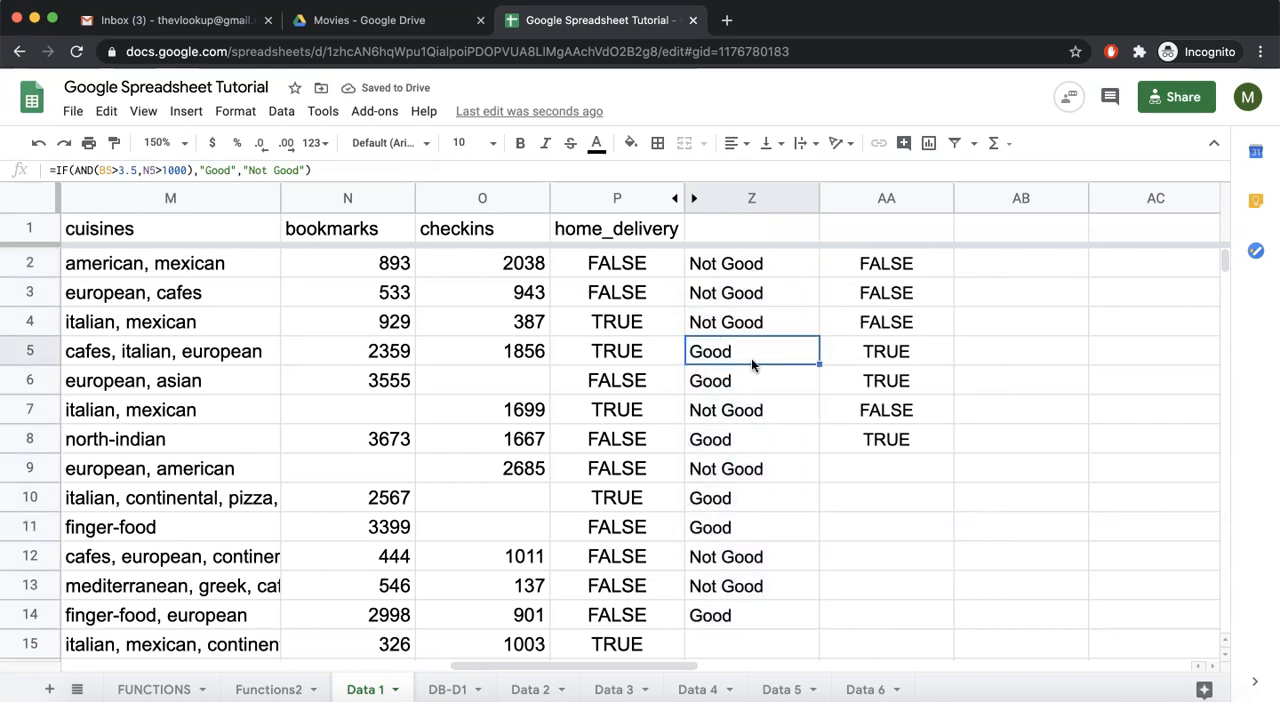
double_click(751, 358)
drag(728, 347, 903, 350)
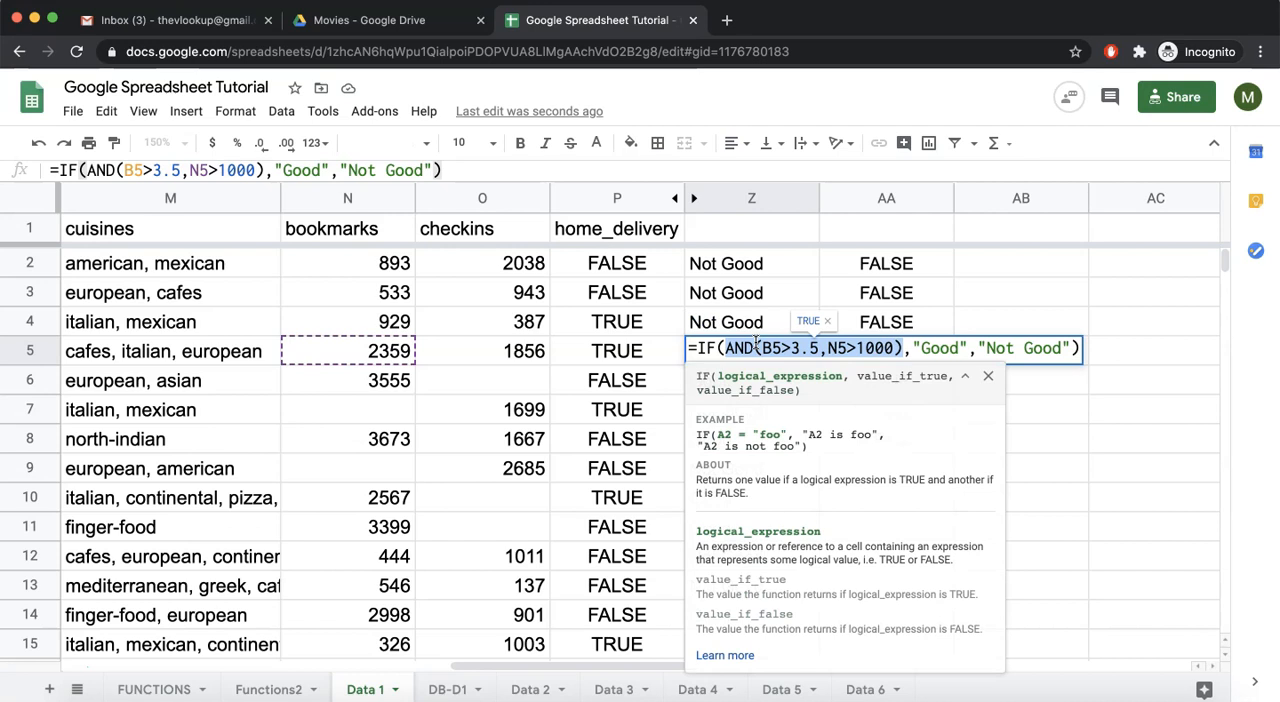
key(Escape)
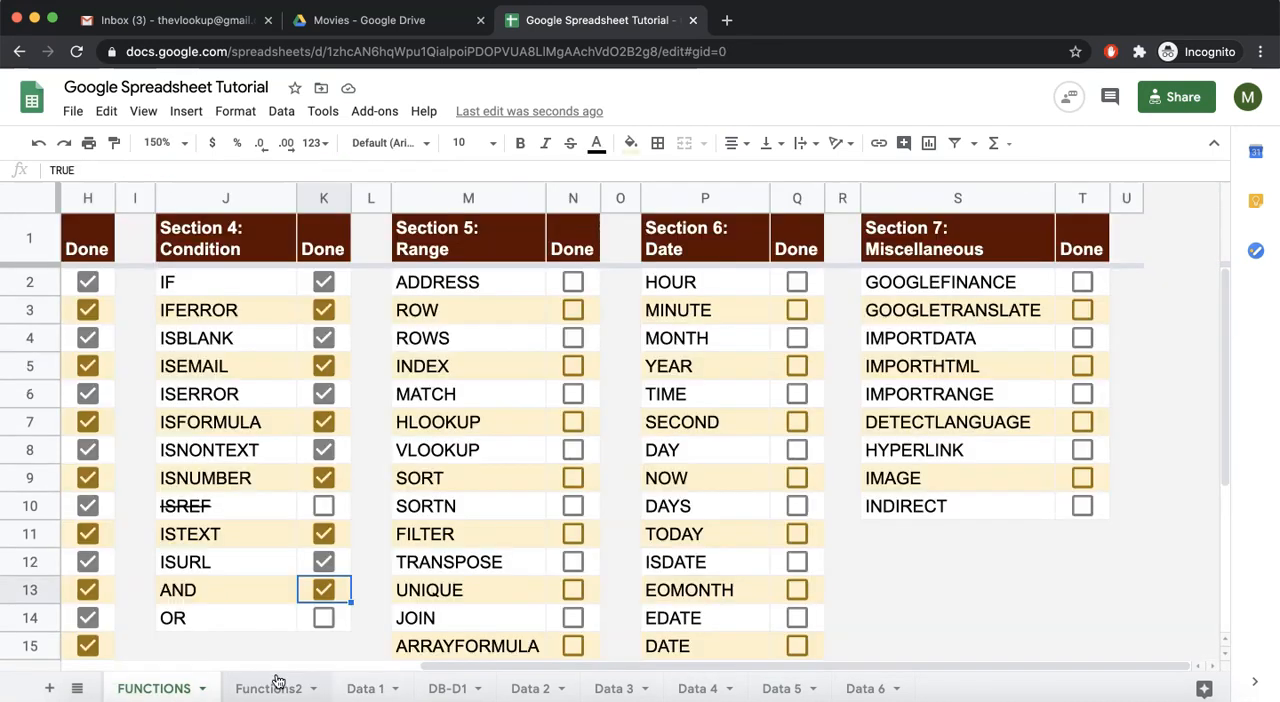
- Find the AND entry in the Condition section of the FUNCTIONS sheet
click(270, 688)
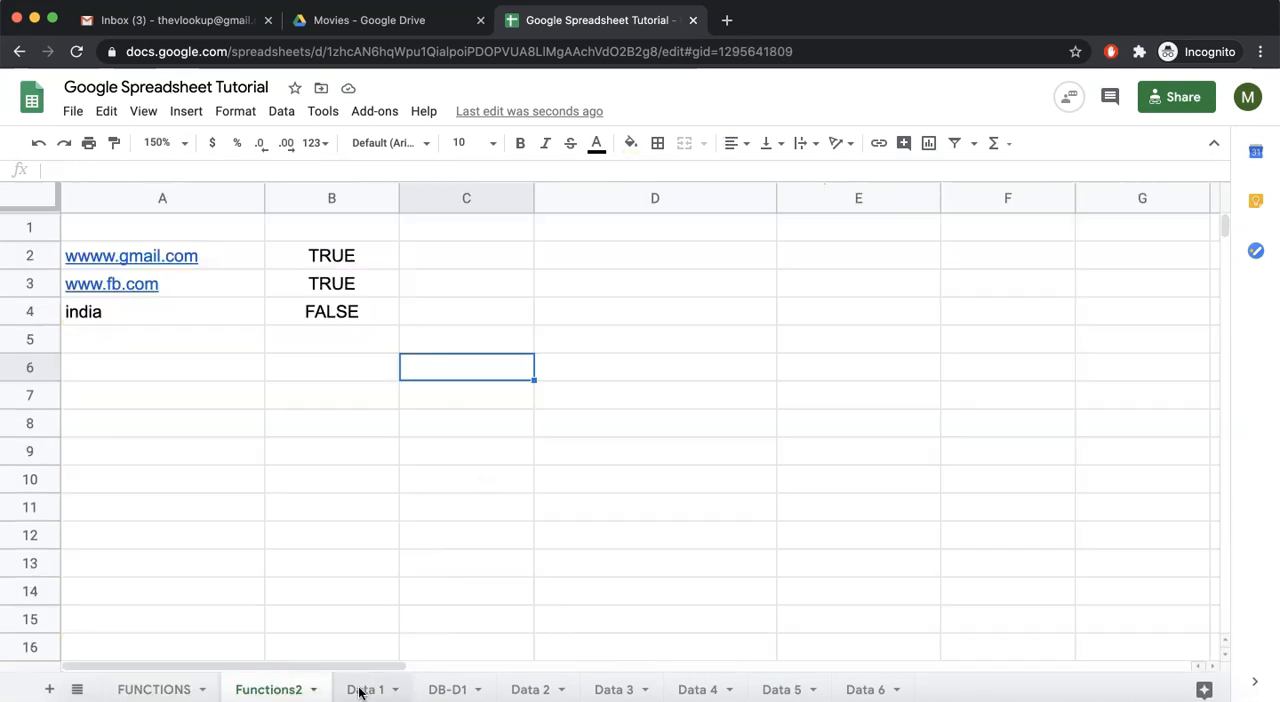
click(148, 689)
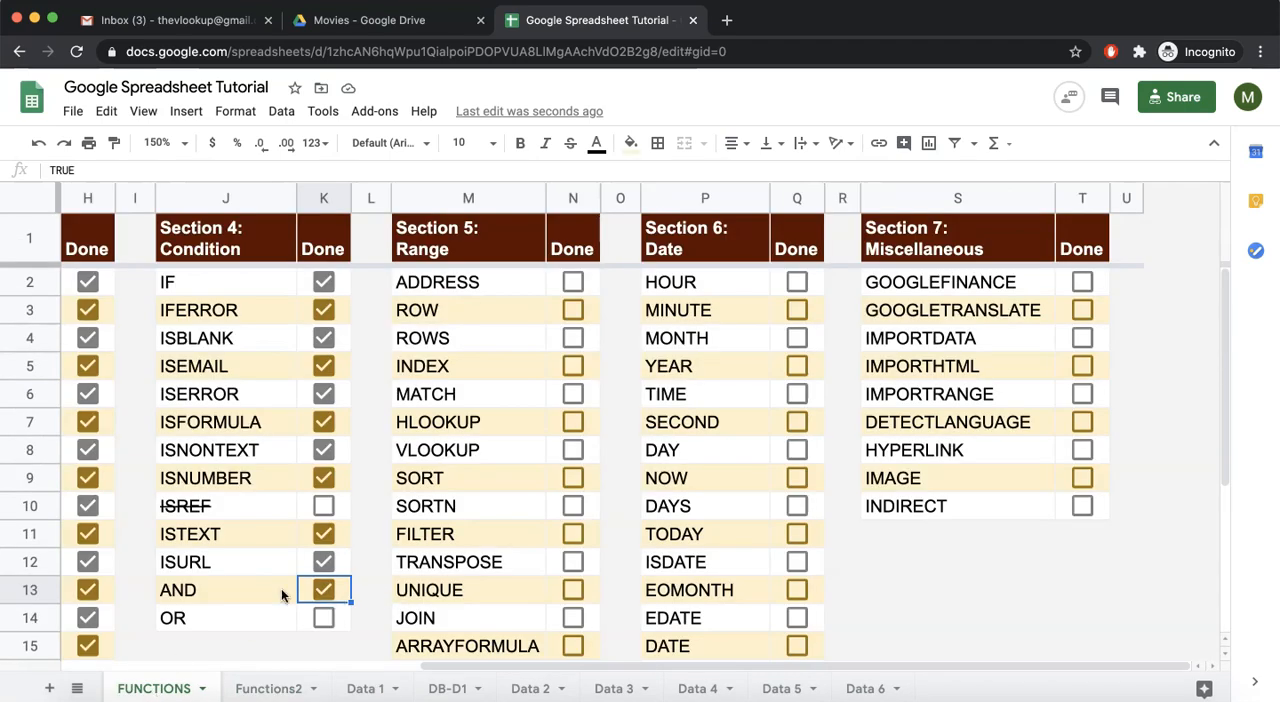
click(224, 598)
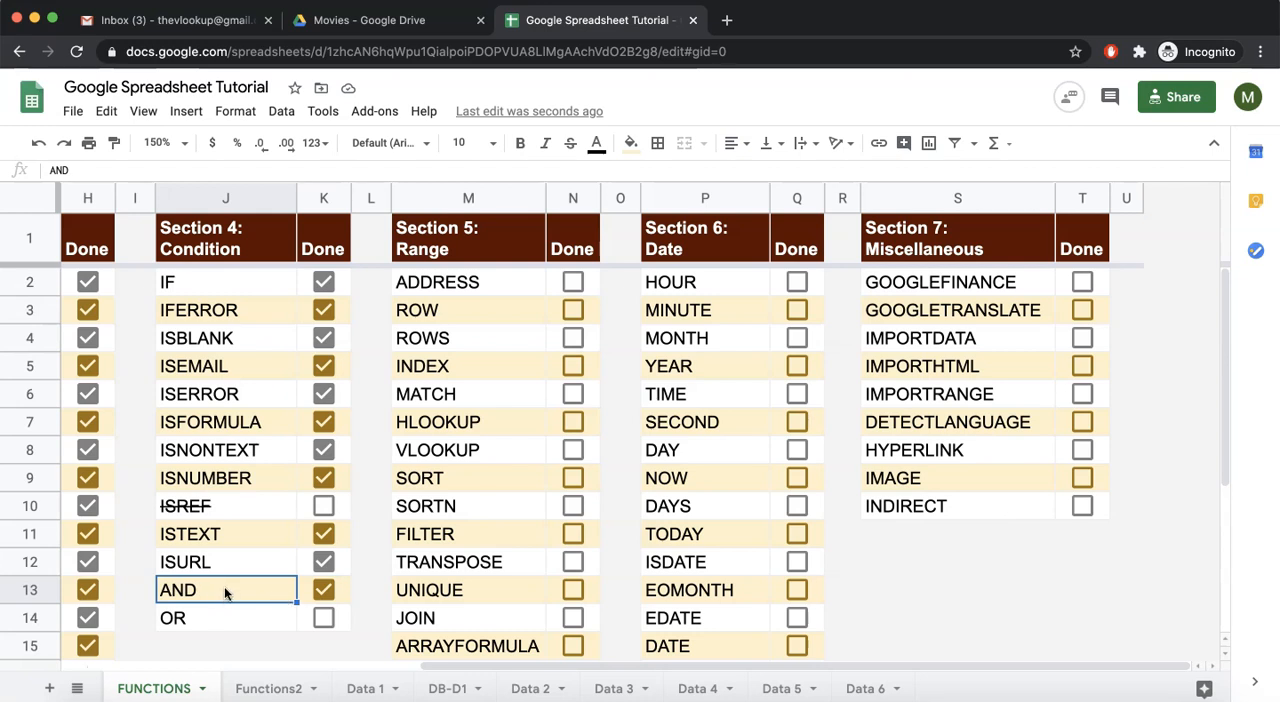
- Return to the Data 1 sheet and examine the first restaurant's bookmarks and rating values
click(365, 690)
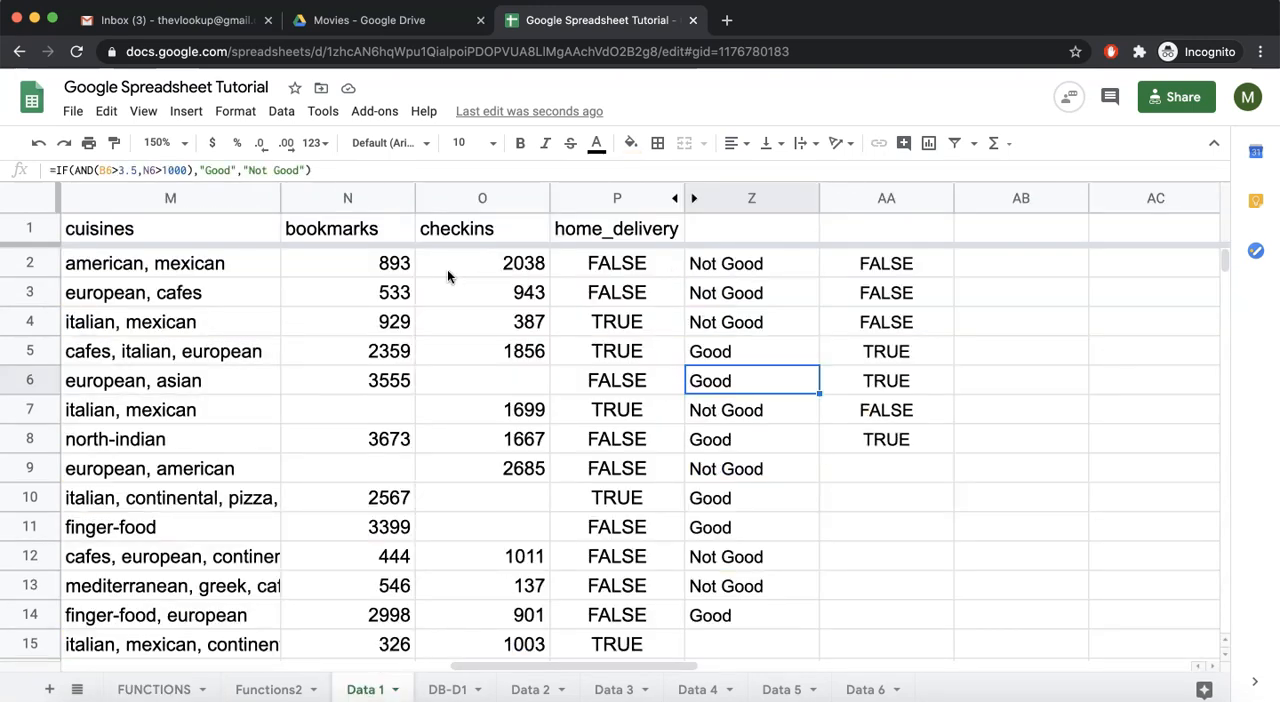
click(371, 263)
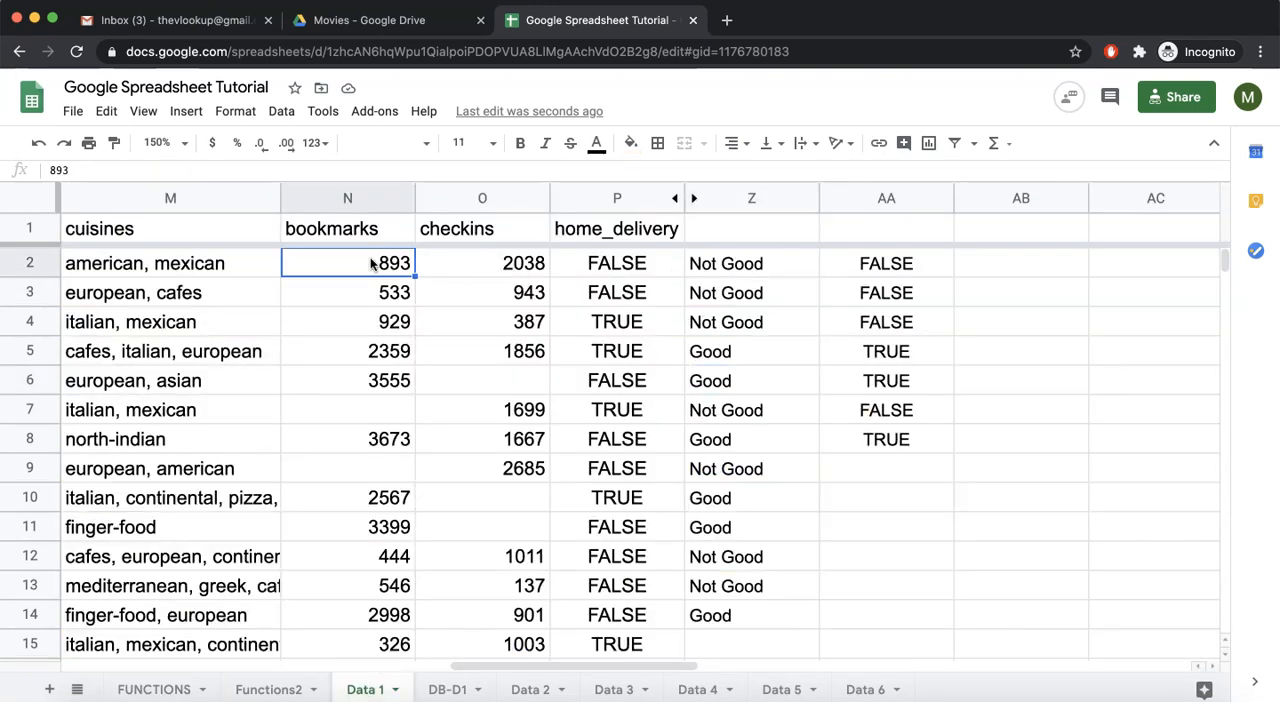
scroll(371, 263, left, 10)
click(334, 271)
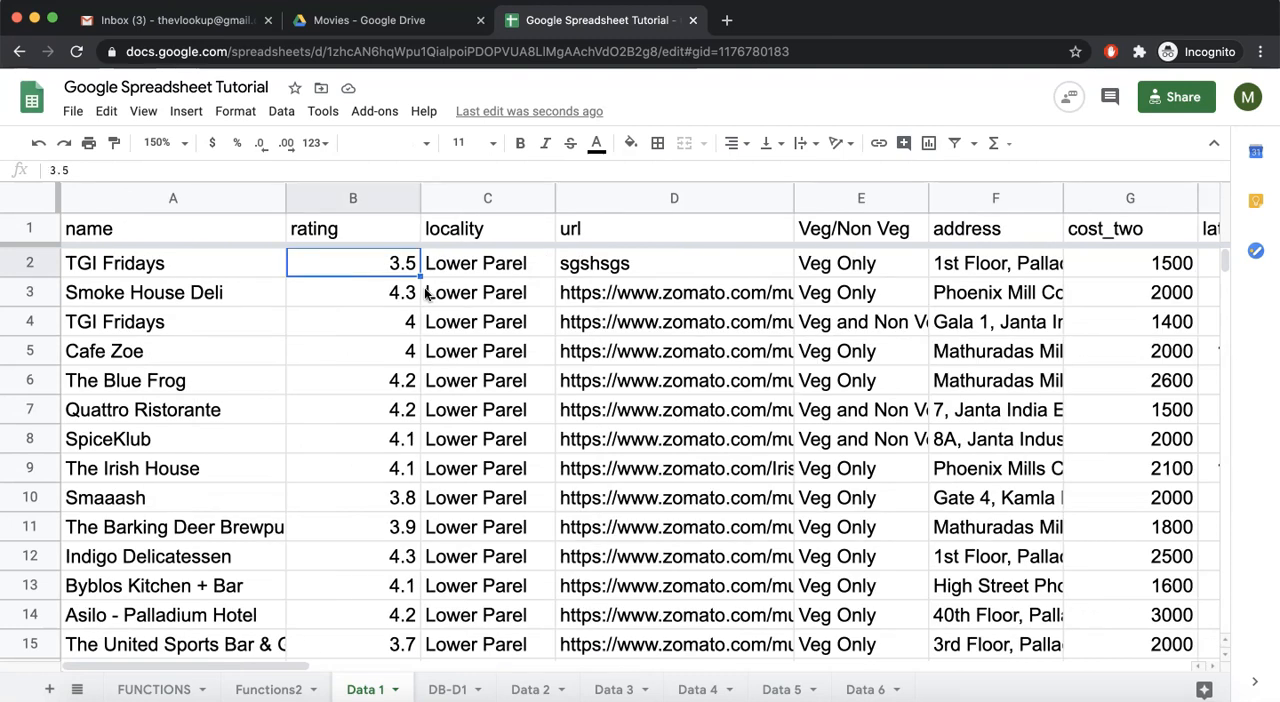
scroll(424, 293, right, 10)
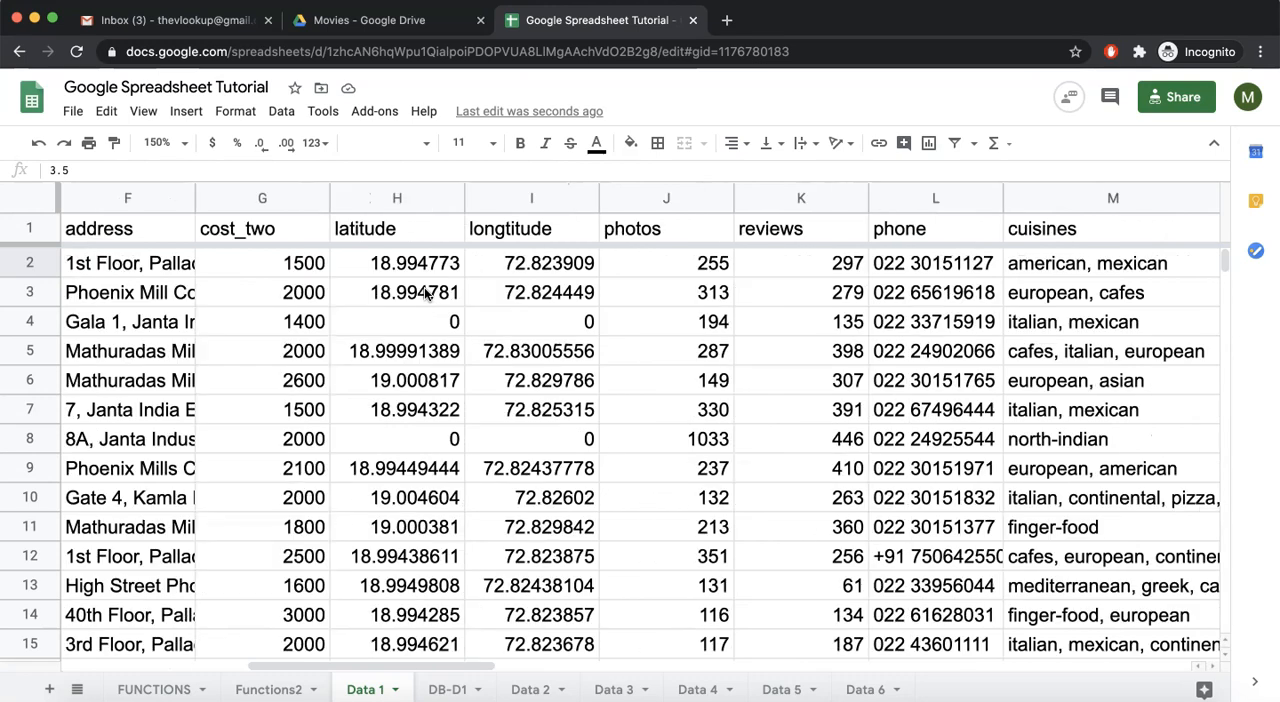
scroll(424, 293, right, 3)
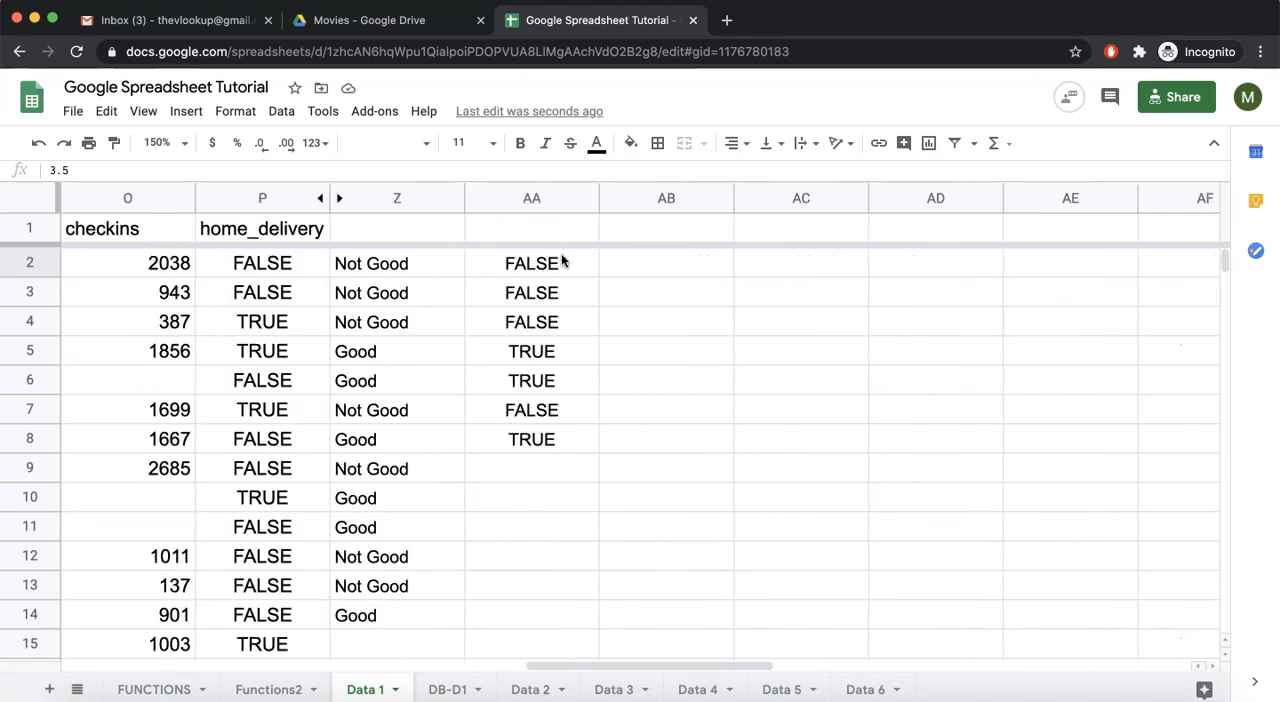
- Replace AND with OR in the AA2 formula and fill it down through AA9
drag(558, 263, 540, 398)
click(500, 262)
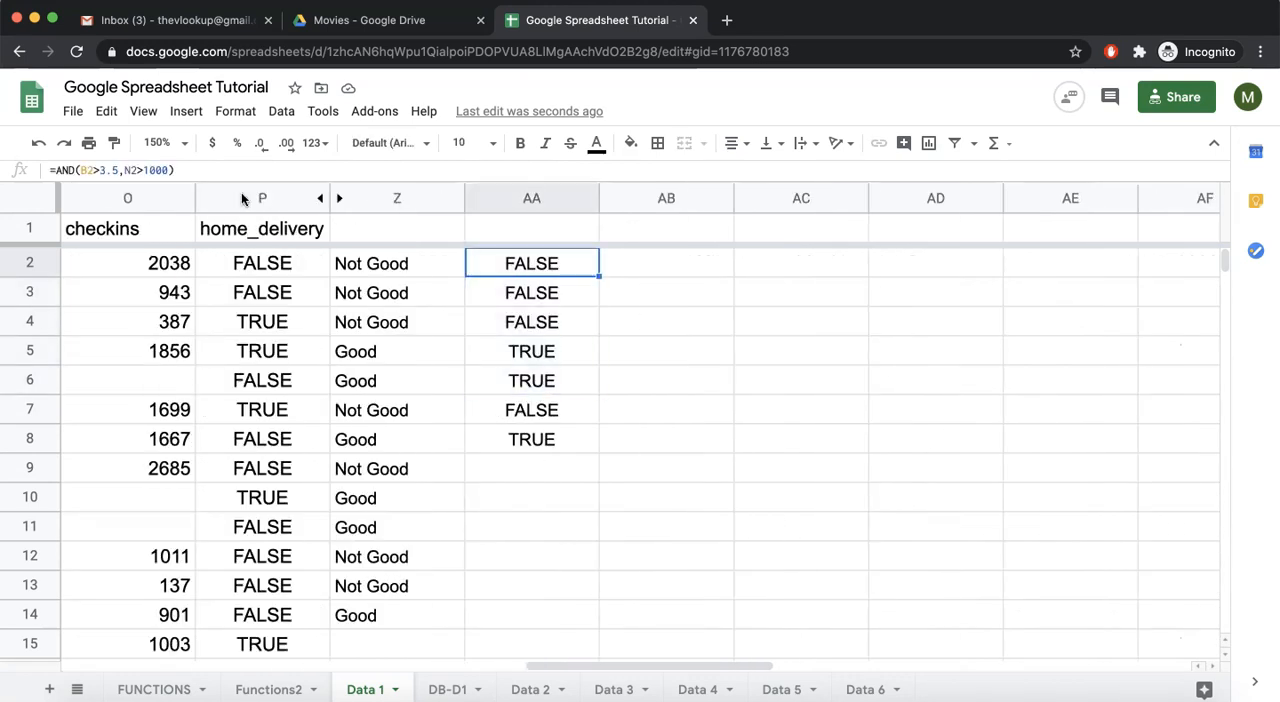
key(Return)
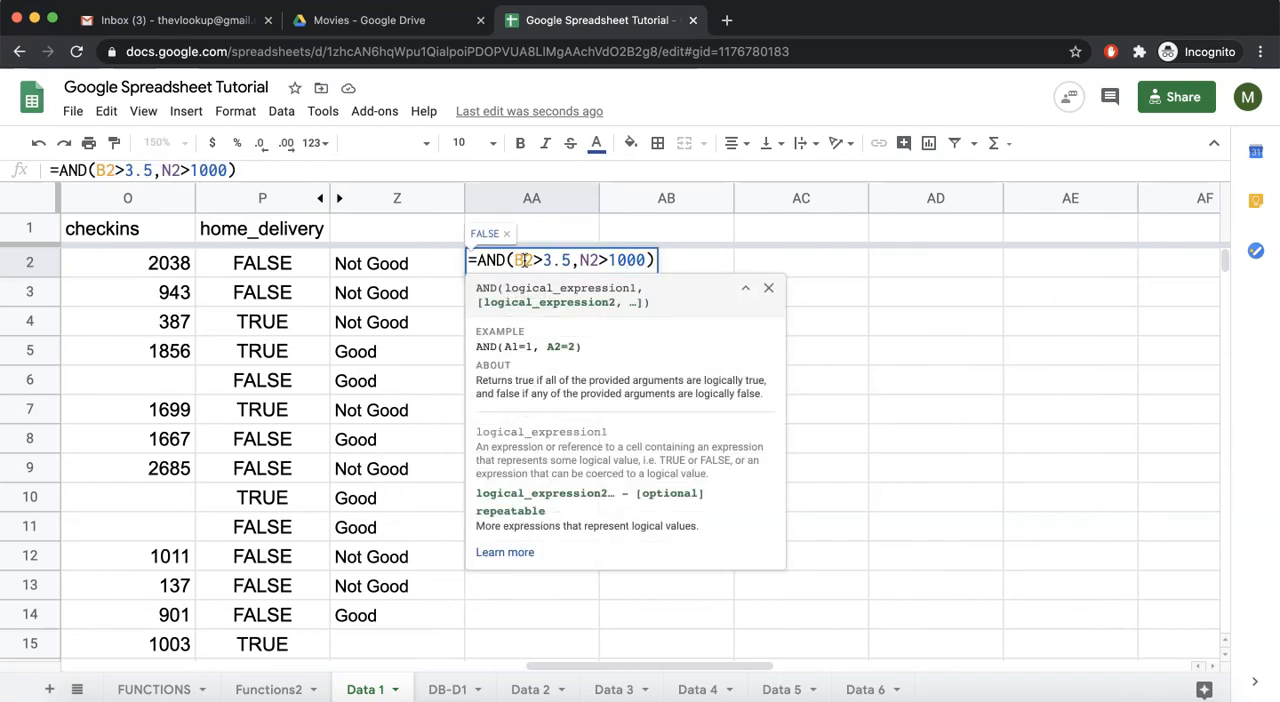
key(BackSpace)
key(BackSpace)
key(BackSpace)
text(OR)
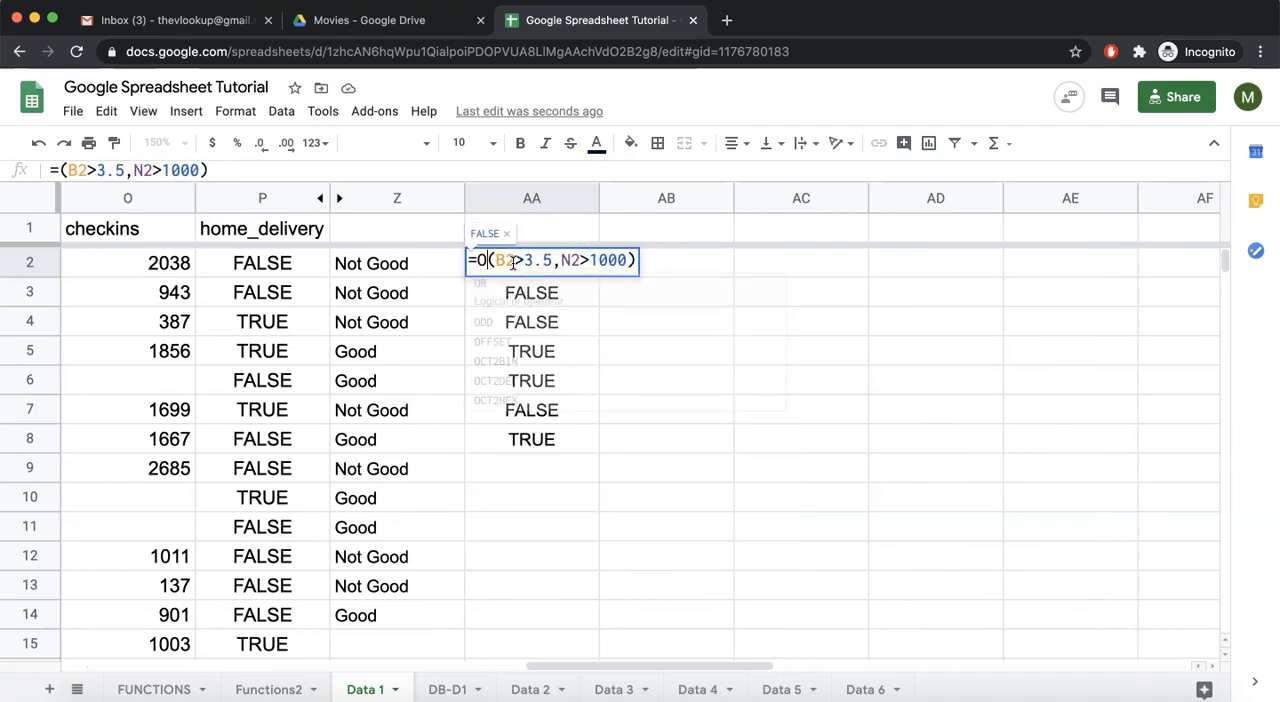
key(Return)
click(580, 265)
drag(597, 276, 571, 462)
- Compare the OR formula in AA3 with Smoke House Deli's rating and bookmarks values
click(523, 297)
scroll(523, 297, left, 3)
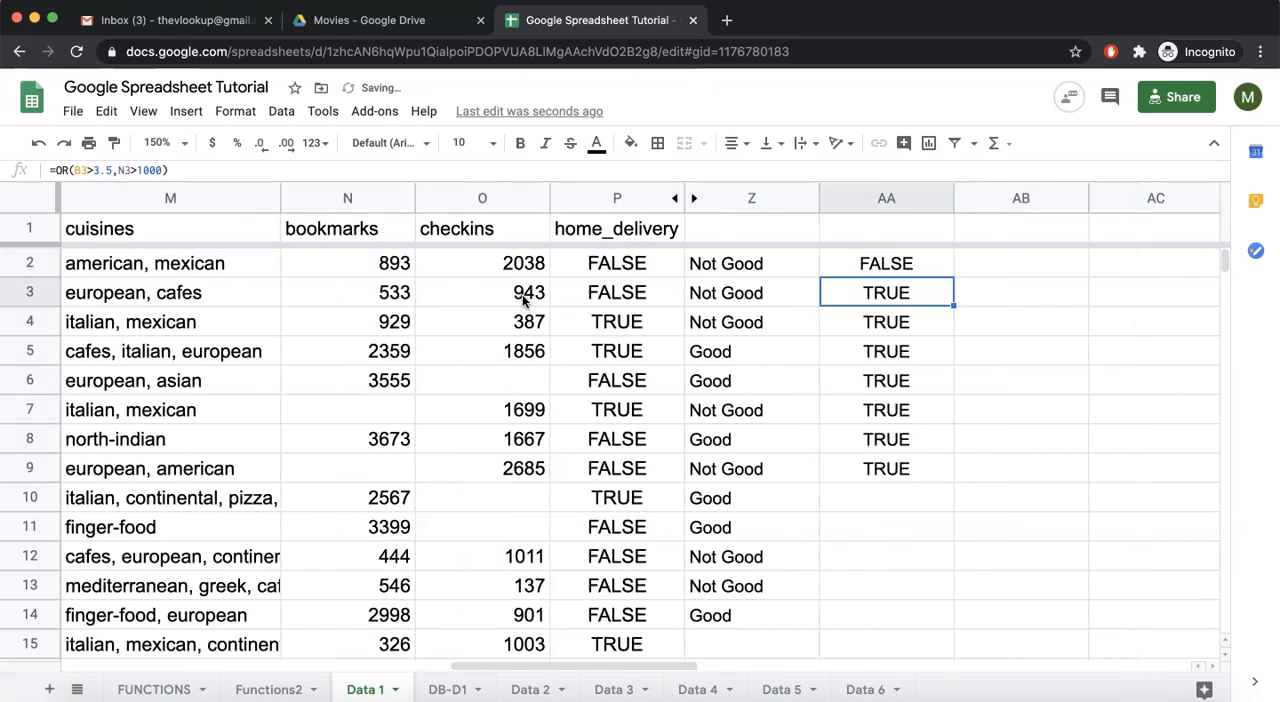
scroll(390, 300, left, 10)
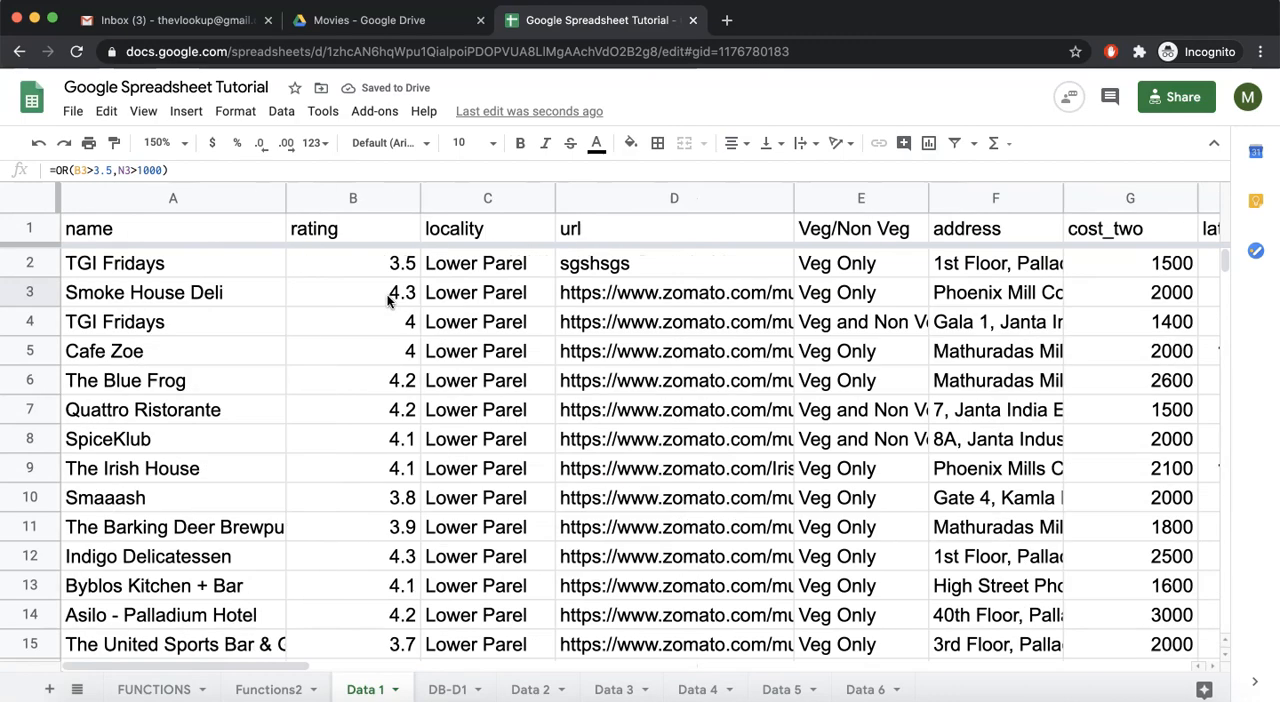
click(360, 300)
scroll(357, 302, right, 5)
scroll(357, 302, right, 6)
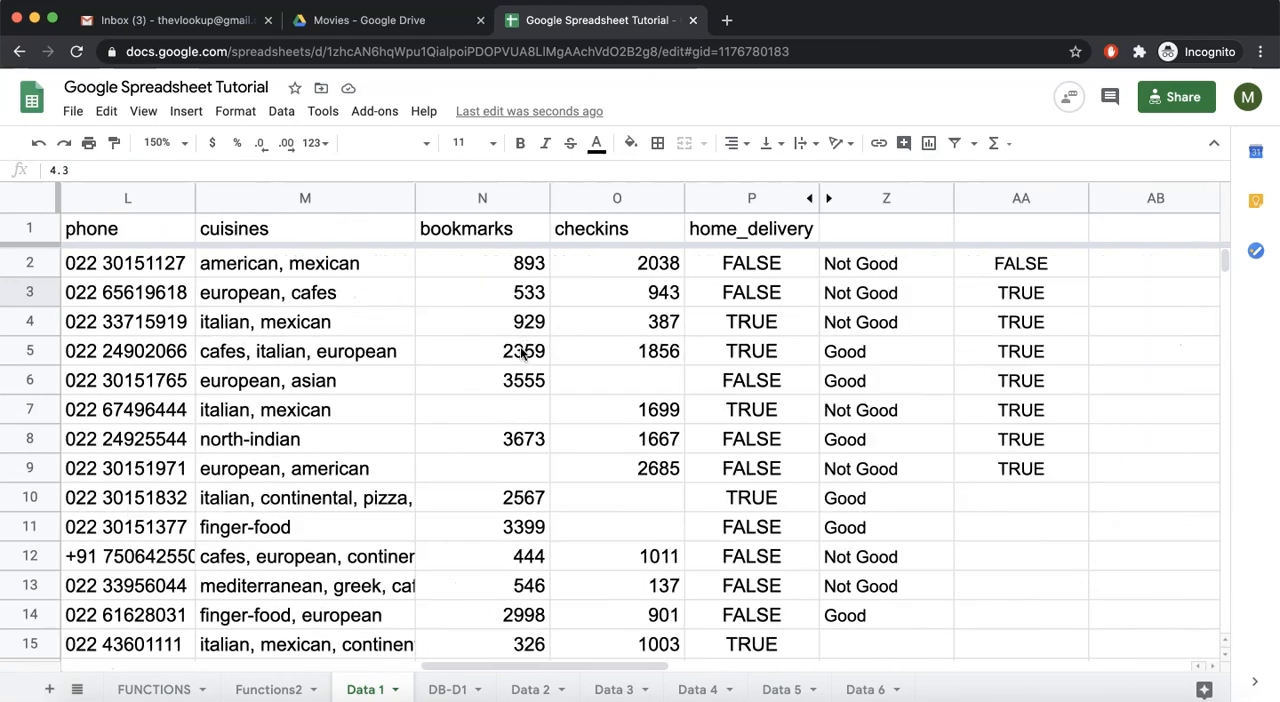
- Compare Cafe Zoe's bookmarks value with its rating against the OR conditions
click(522, 350)
scroll(500, 352, left, 10)
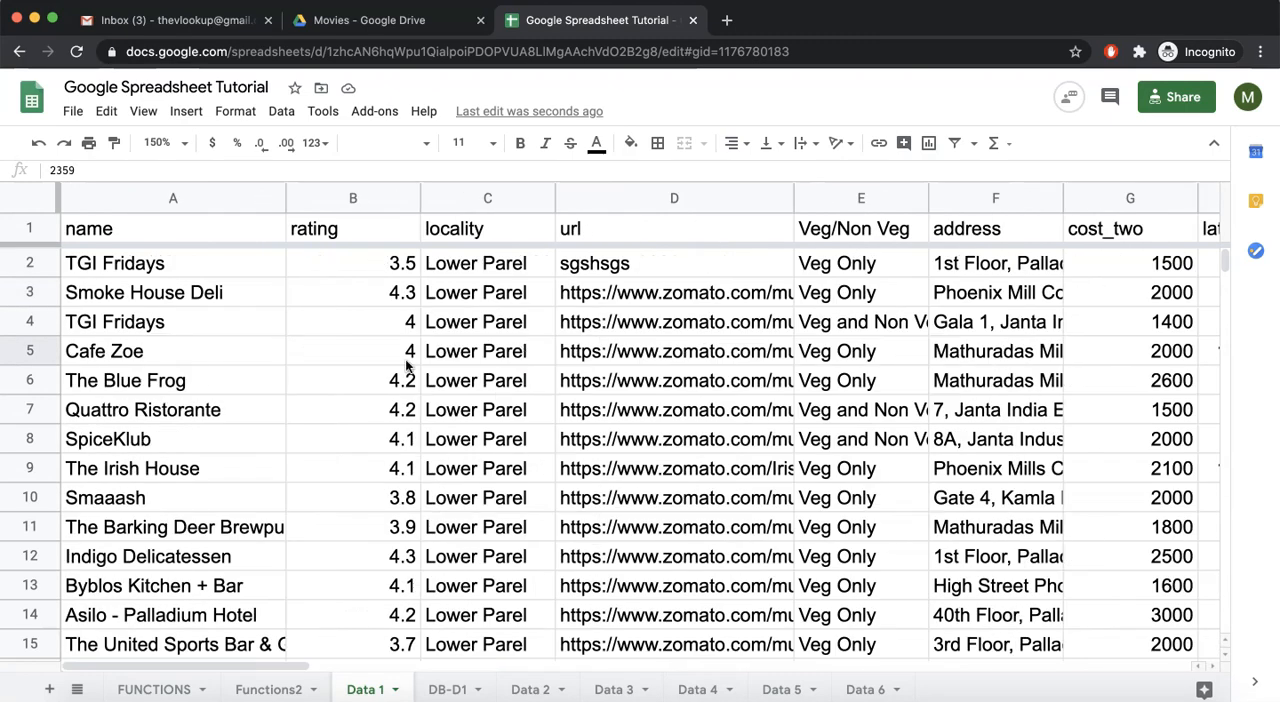
scroll(405, 359, right, 10)
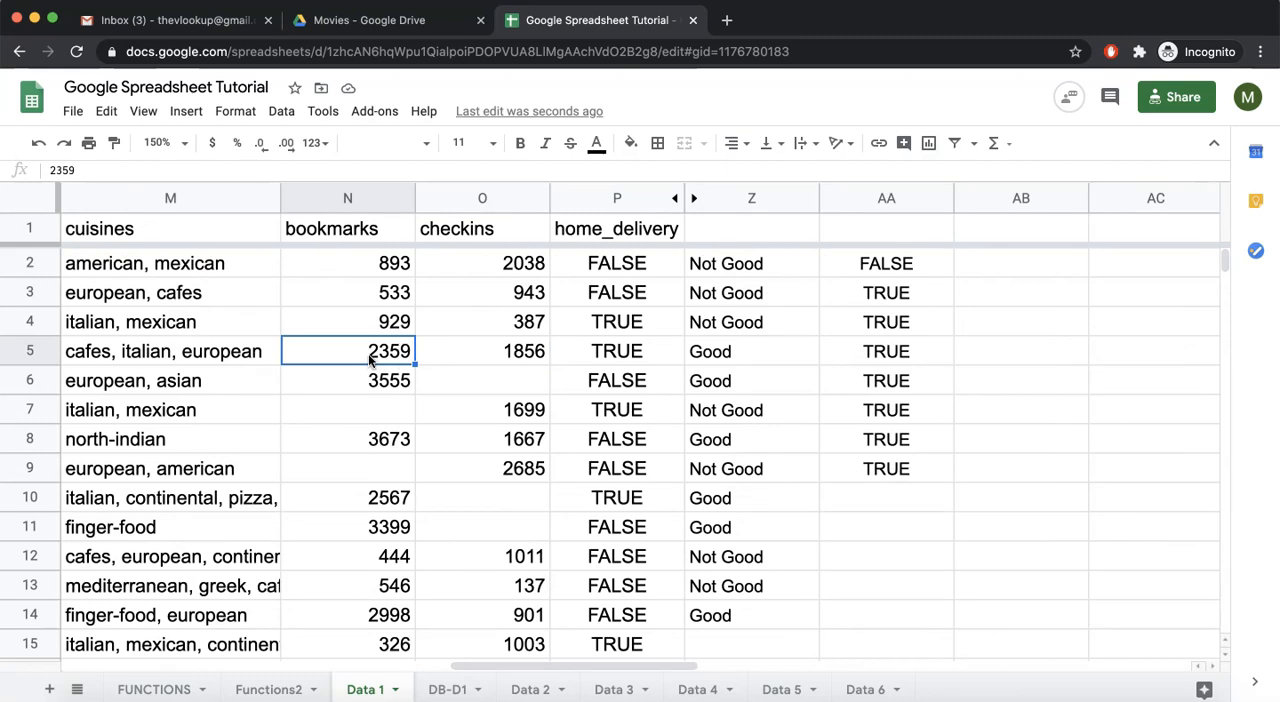
scroll(369, 361, left, 10)
click(380, 362)
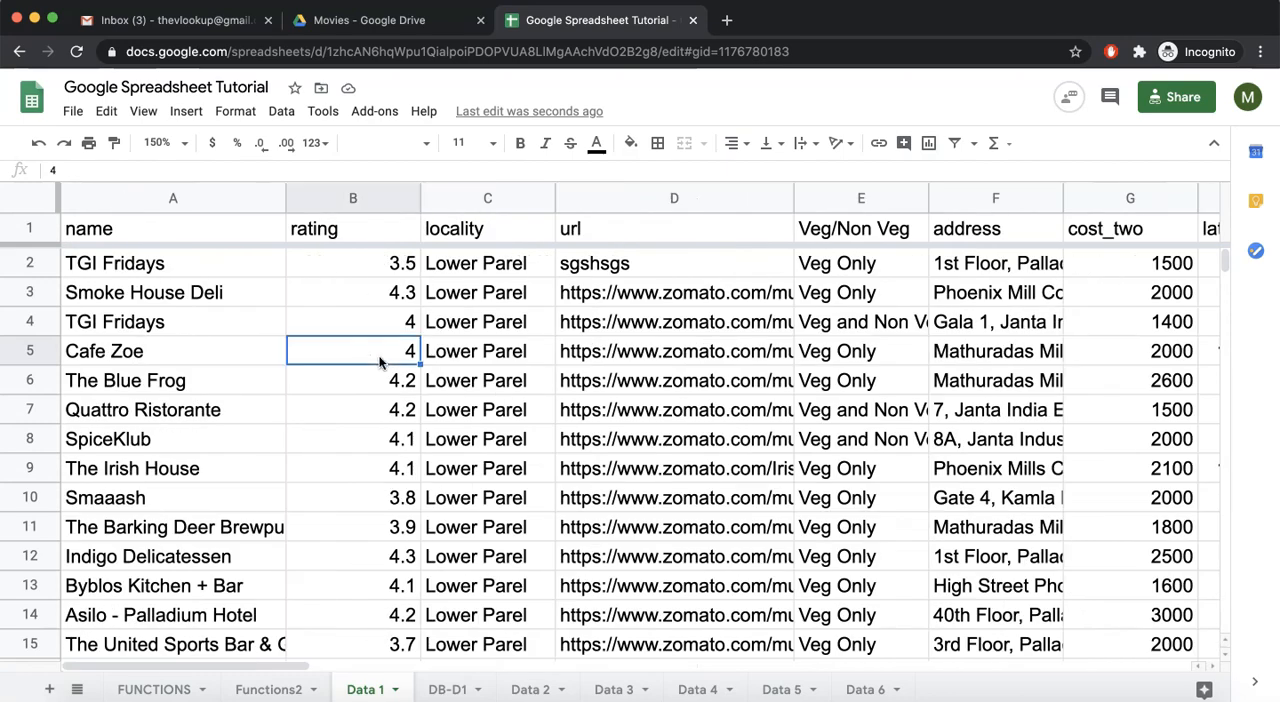
scroll(380, 362, right, 5)
scroll(380, 362, right, 1)
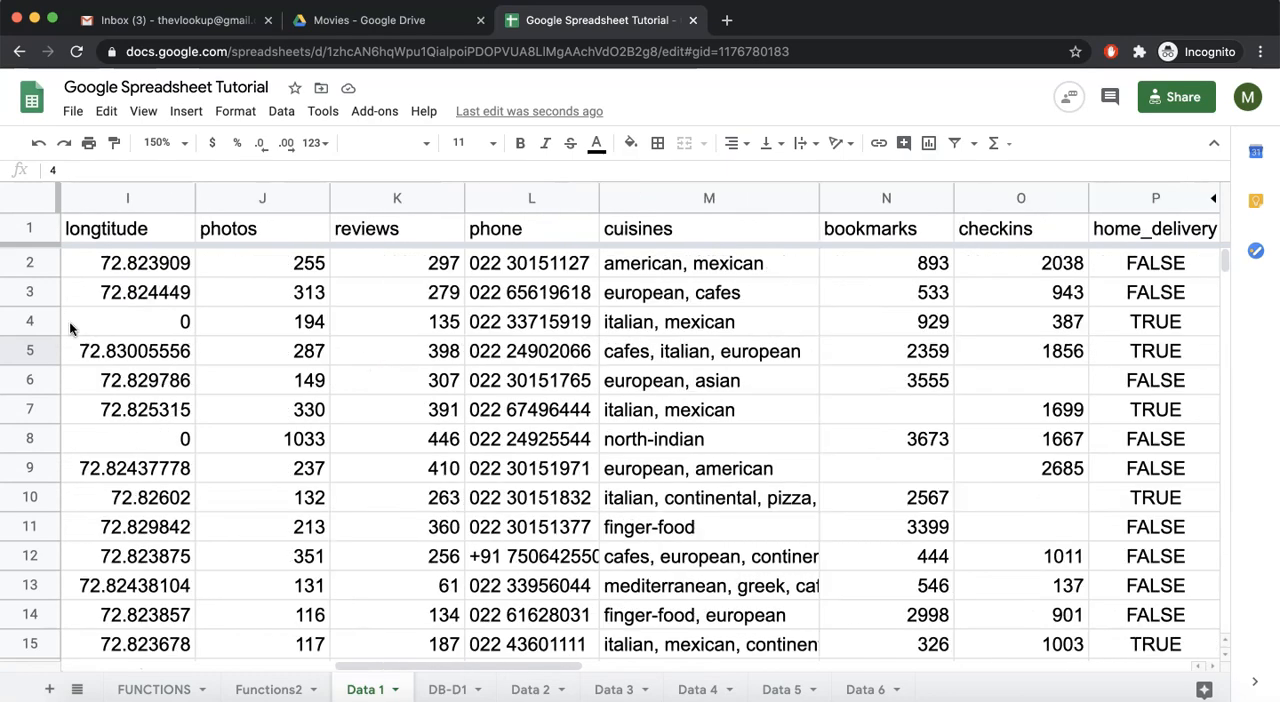
- Set Cafe Zoe's bookmarks to 0 in N5 and check the OR formula in AA5 against its rating
click(27, 356)
scroll(298, 388, right, 3)
click(492, 352)
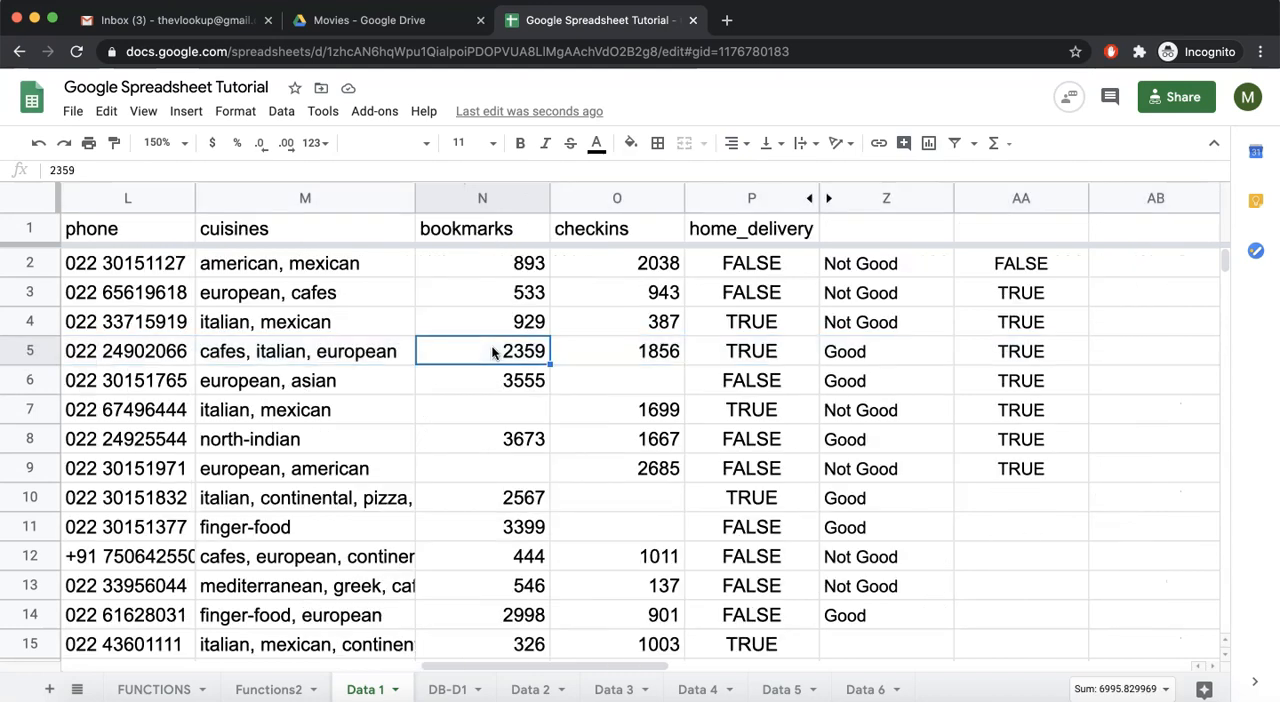
text(0)
key(Return)
click(1016, 358)
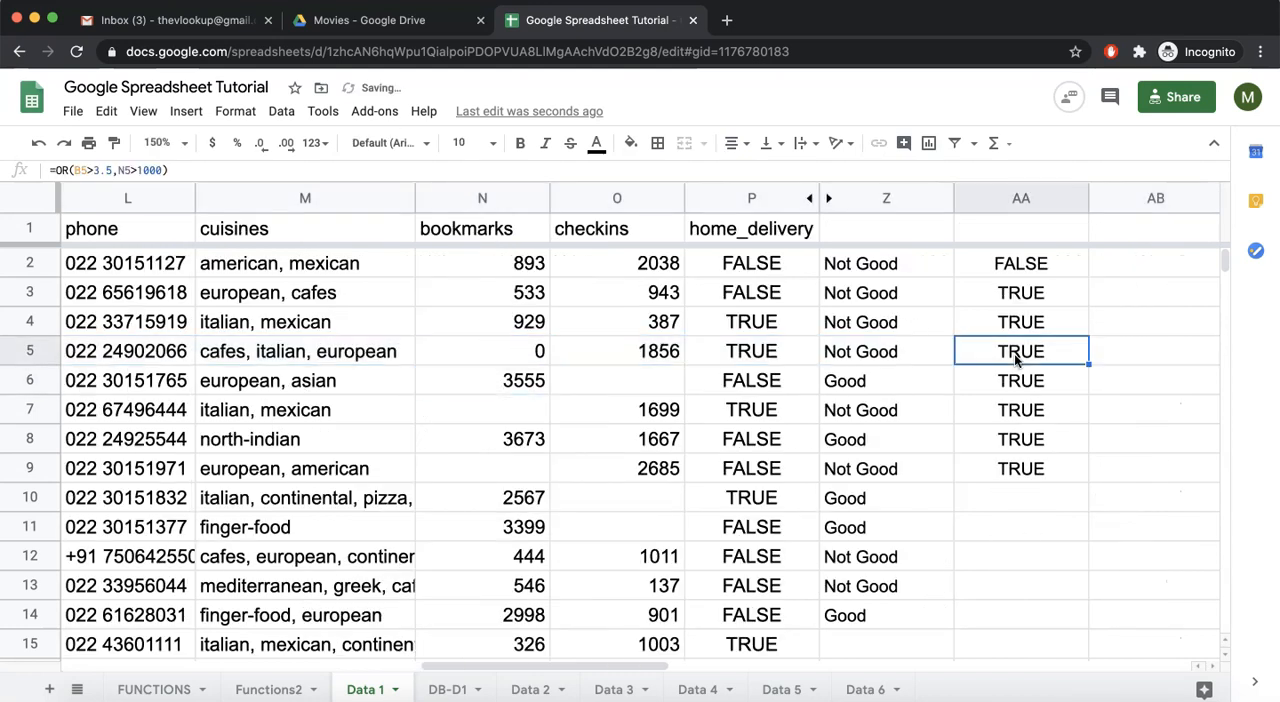
scroll(537, 352, left, 10)
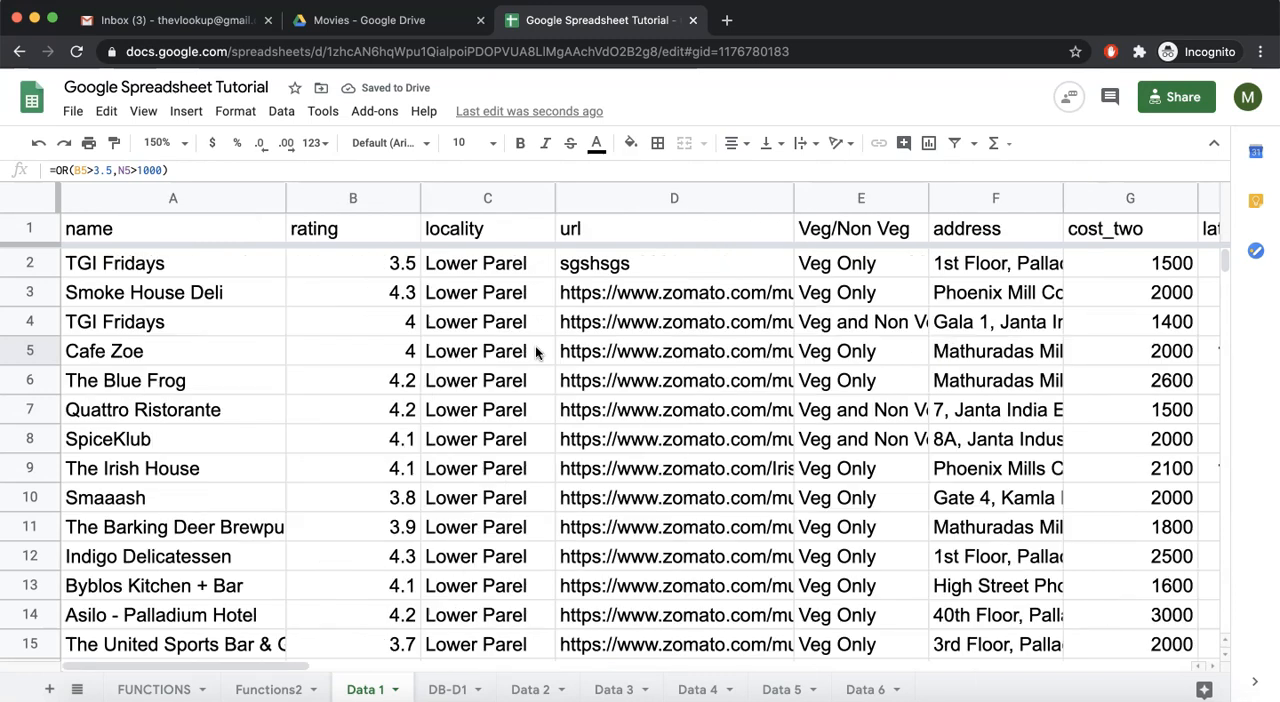
click(364, 357)
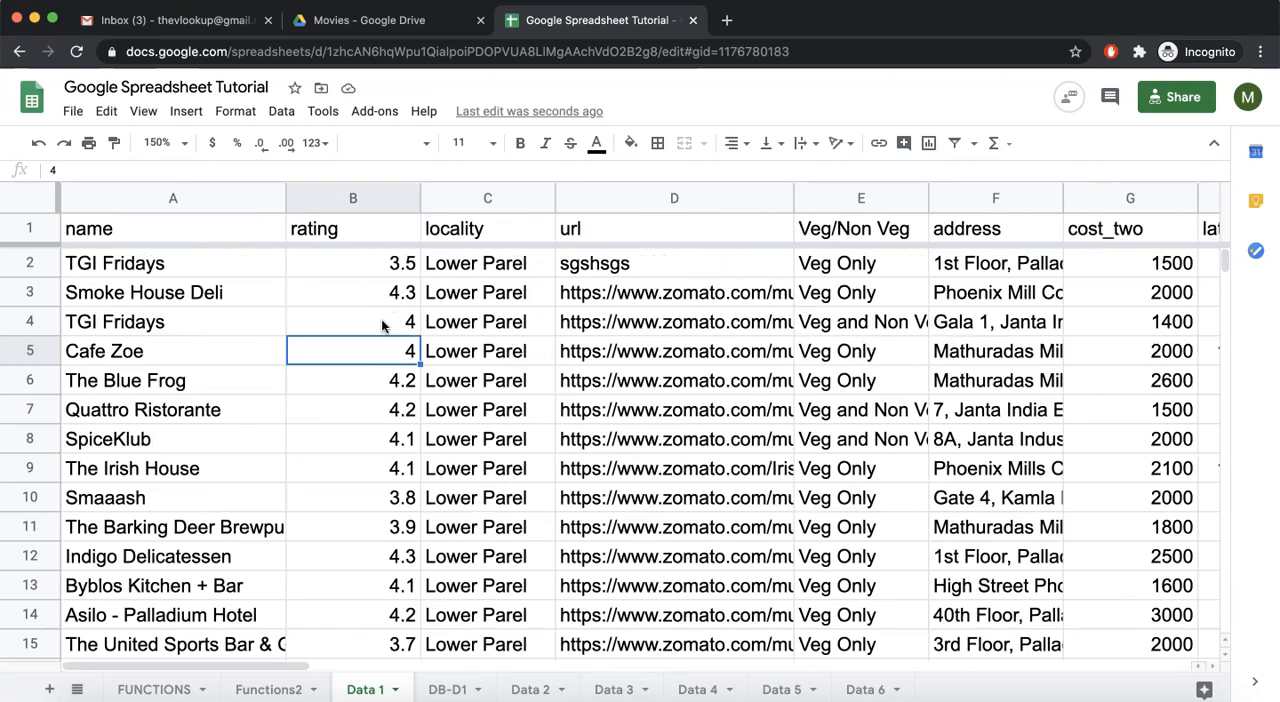
- Set the rating of TGI Fridays in row 2 to 2 and check that row's OR result
click(389, 265)
text(2)
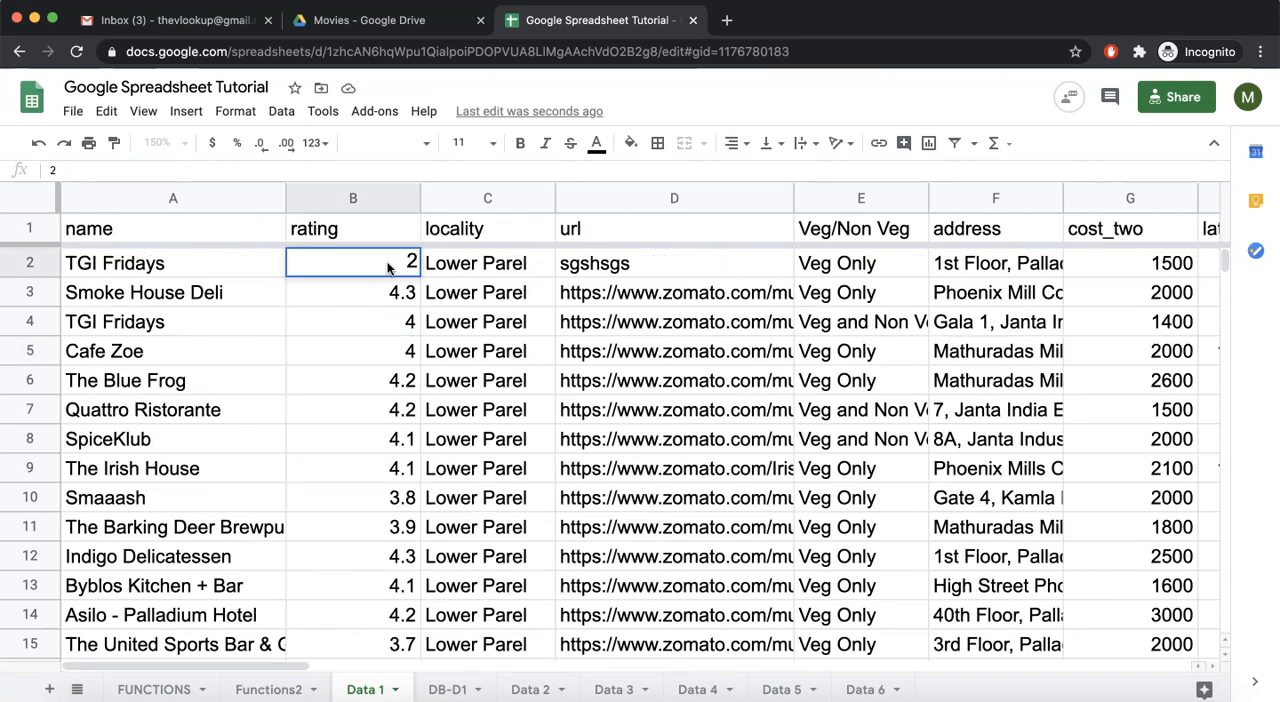
key(Tab)
click(52, 258)
scroll(449, 239, right, 7)
scroll(449, 239, right, 3)
scroll(737, 285, right, 1)
scroll(737, 285, right, 2)
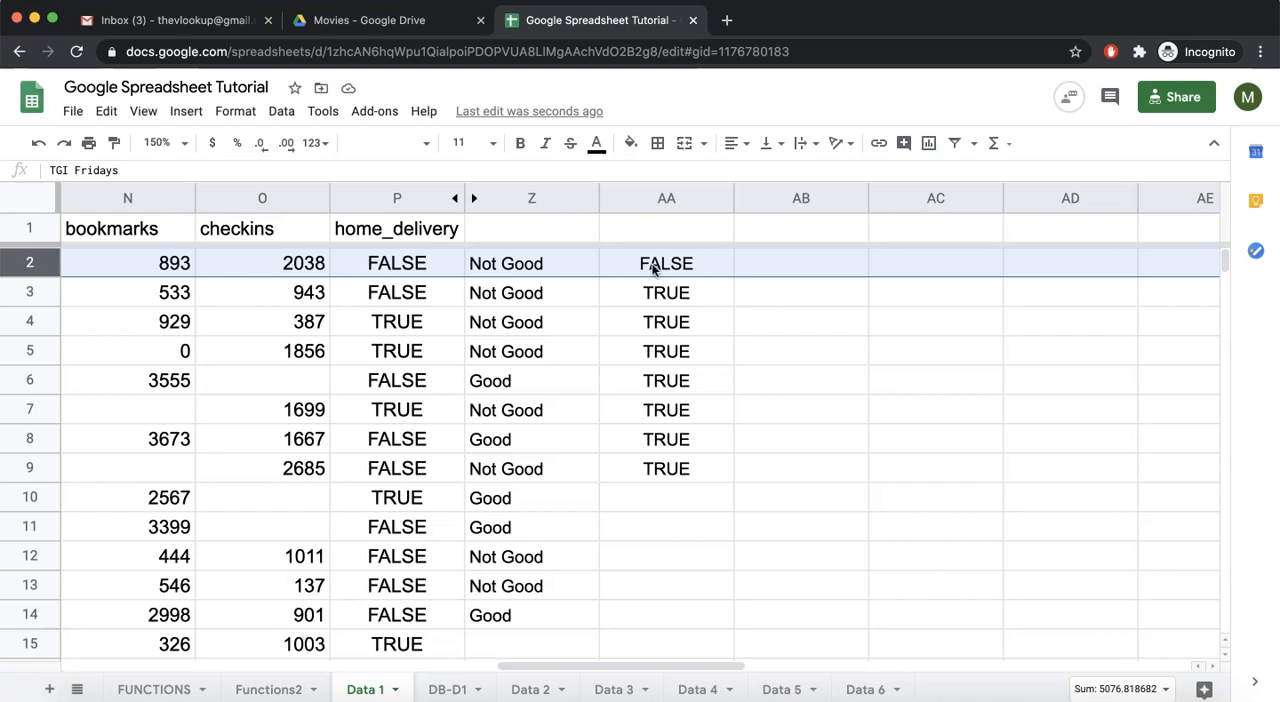
- Set the row 2 TGI Fridays bookmarks to 1200 and compare the OR result in AA2 with the row's rating and bookmarks
scroll(630, 267, left, 1)
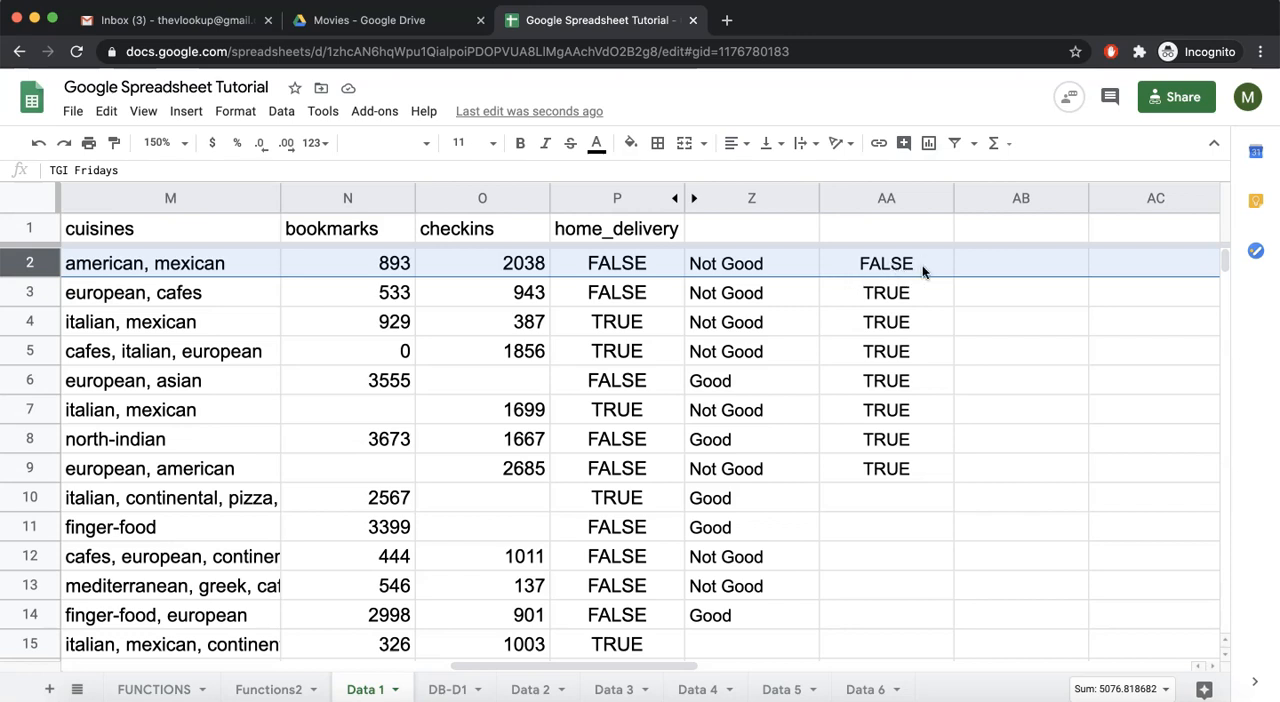
click(384, 265)
text(1200)
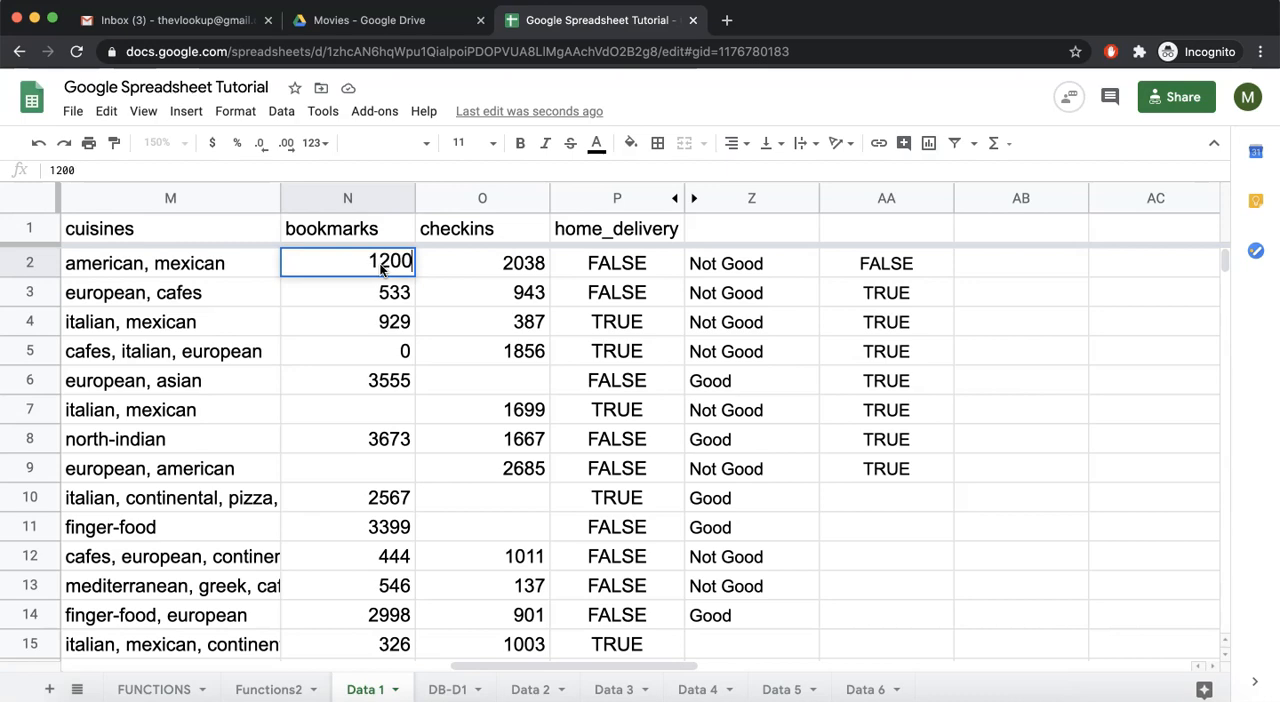
key(Return)
click(884, 262)
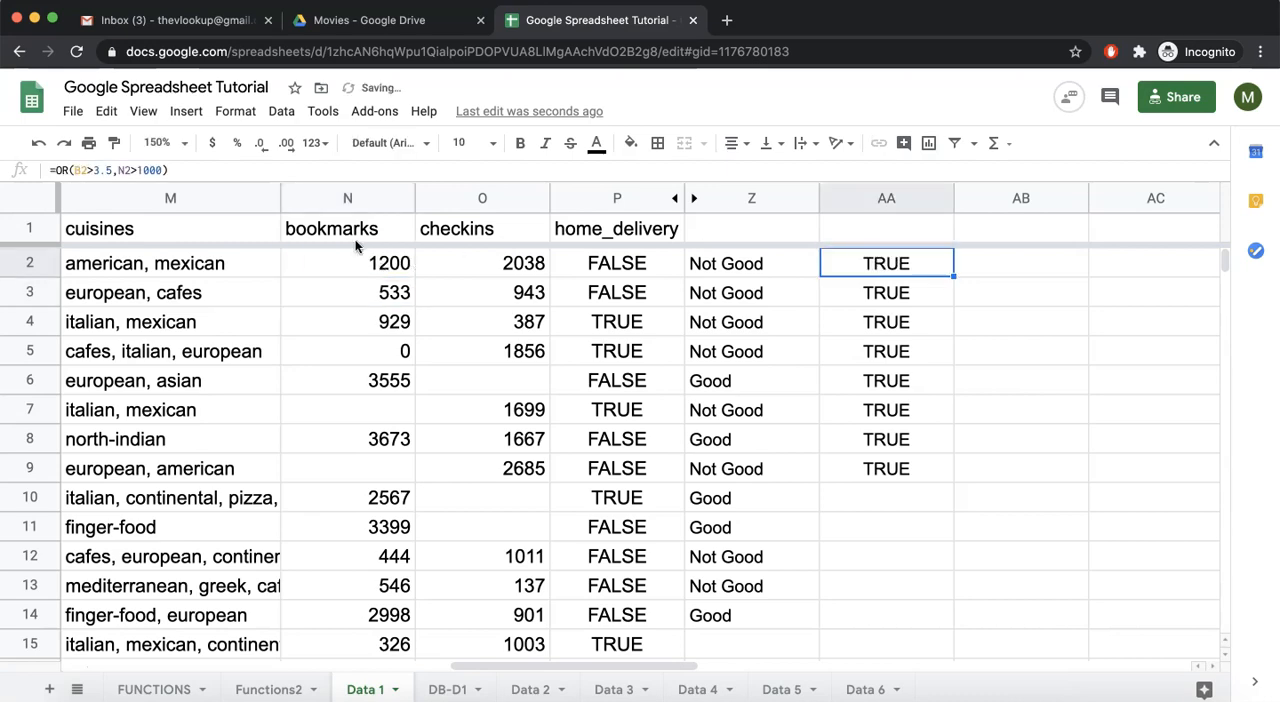
click(43, 263)
scroll(150, 265, left, 10)
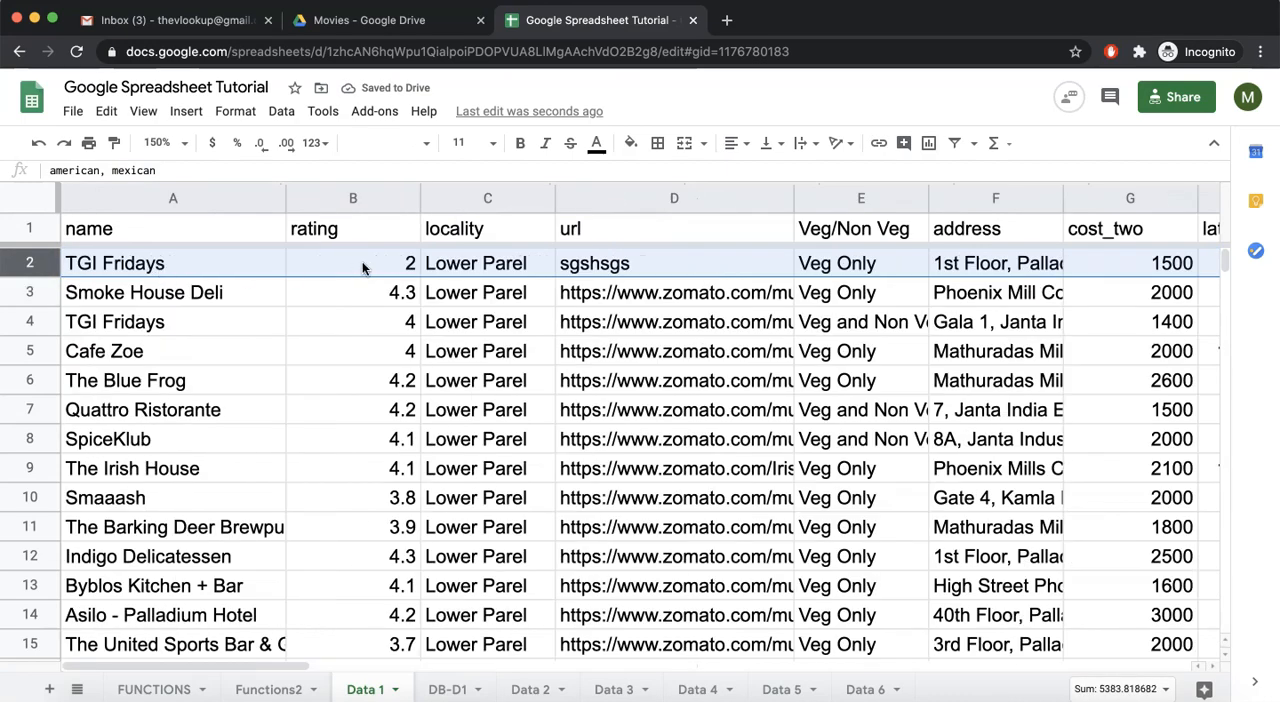
scroll(366, 262, right, 15)
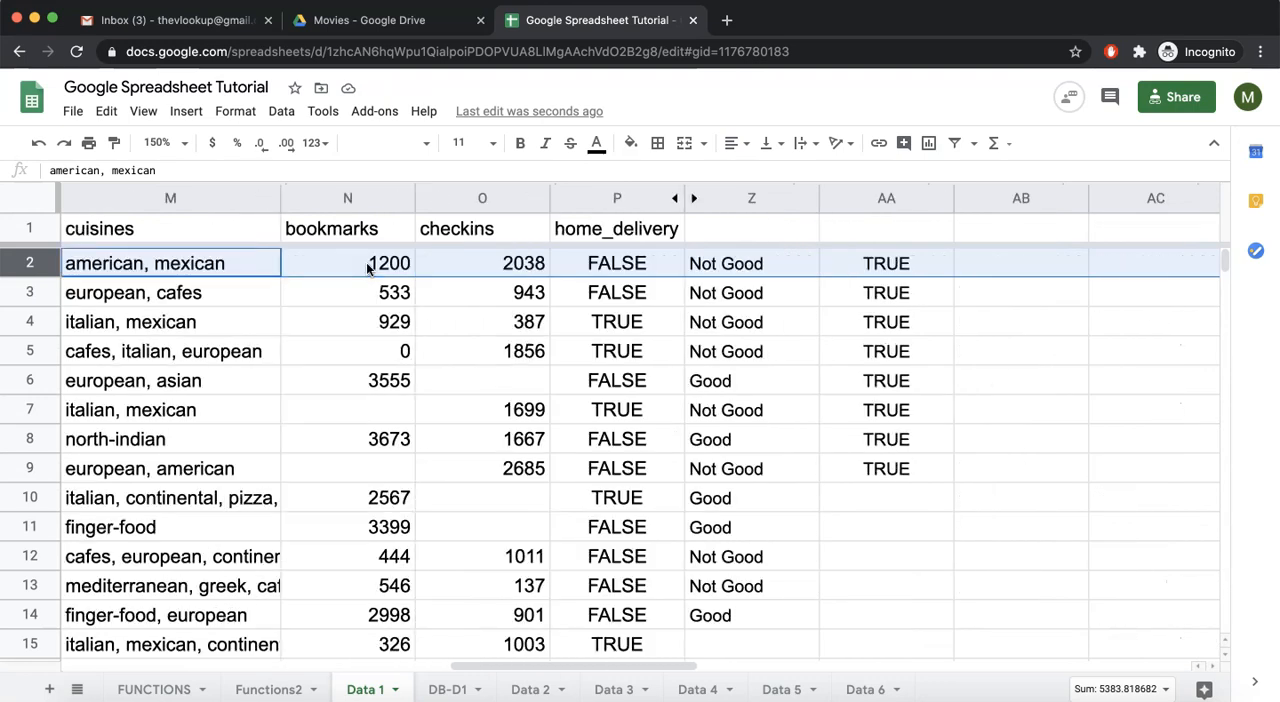
scroll(380, 266, right, 1)
scroll(394, 263, left, 2)
double_click(881, 266)
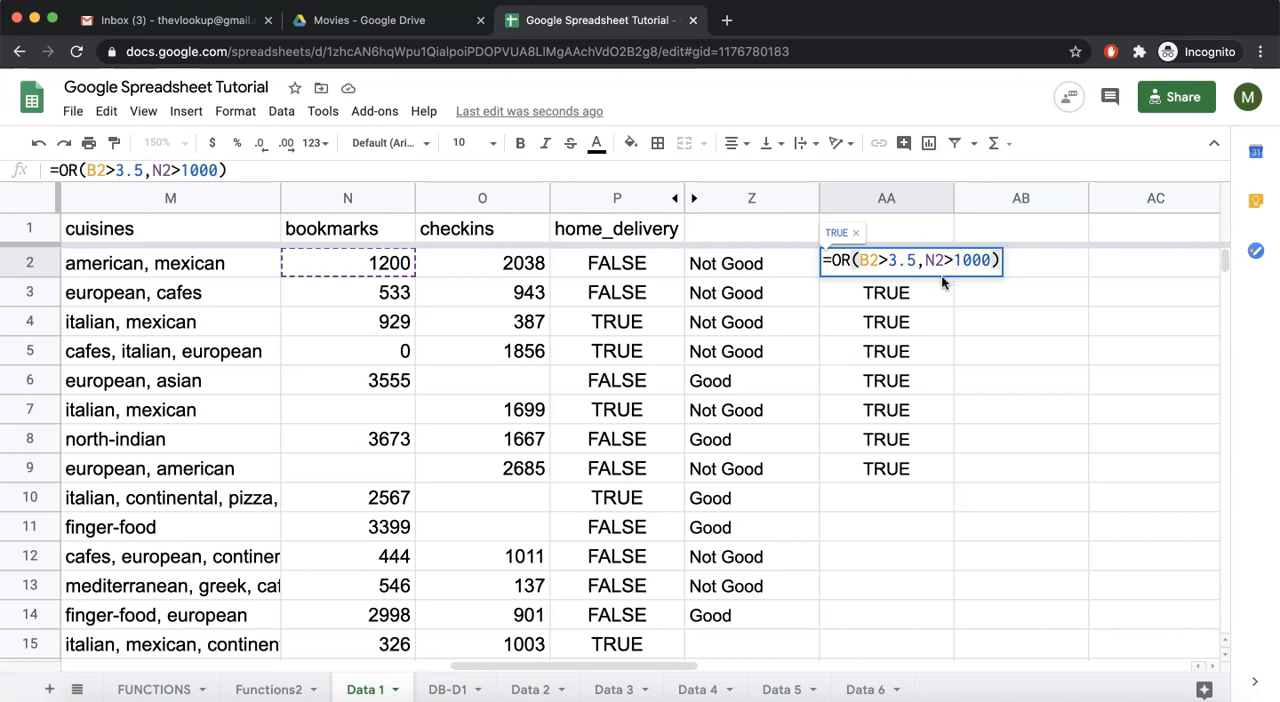
key(Tab)
text(=if)
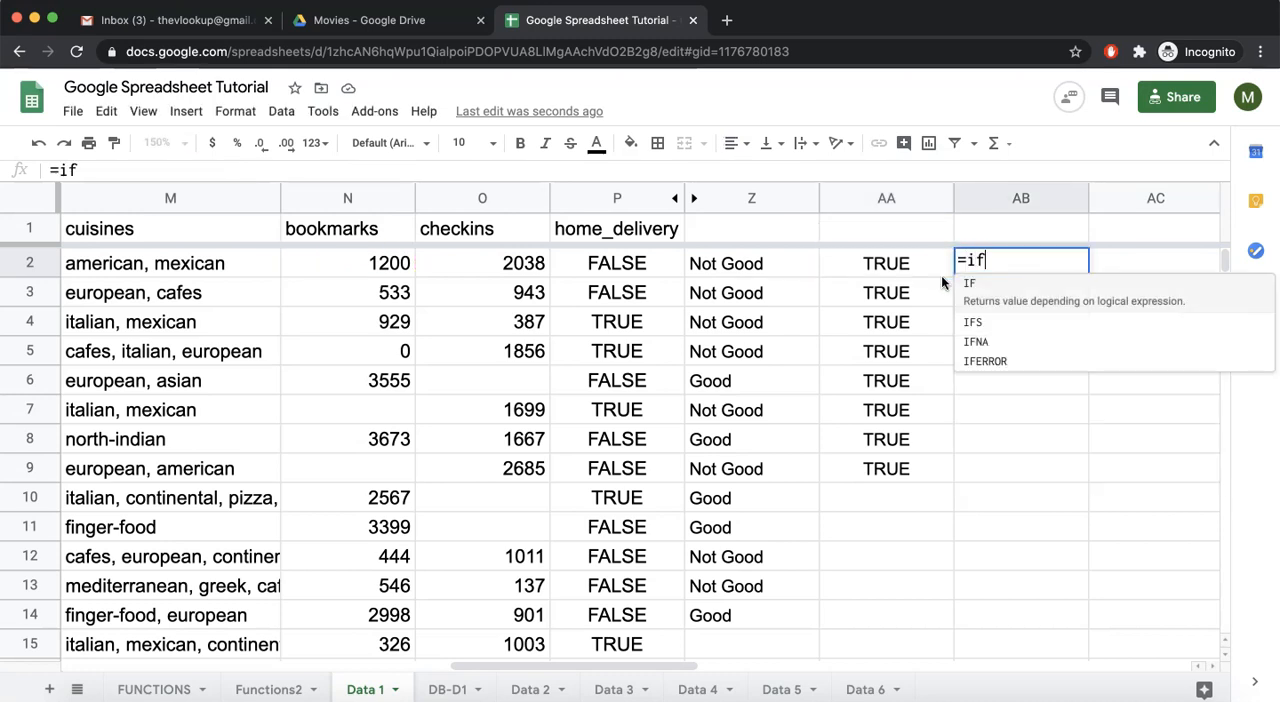
key(Escape)
- Copy the OR expression from AA2 and enter =IF(OR(B2>3.5,N2>1000),"Good","Not Good") in AB2
click(941, 275)
drag(55, 165, 187, 167)
key(Tab)
text(=if)
key(Tab)
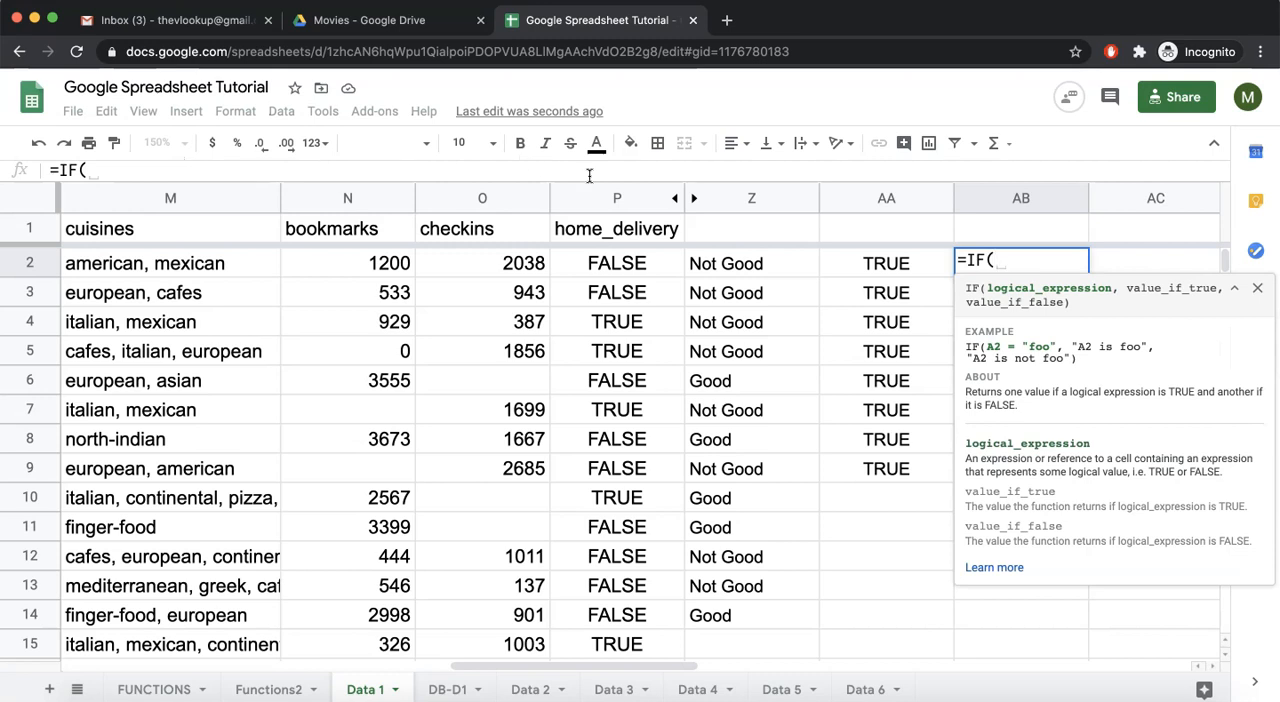
text(OR(B2>3.5,N2>1000),)
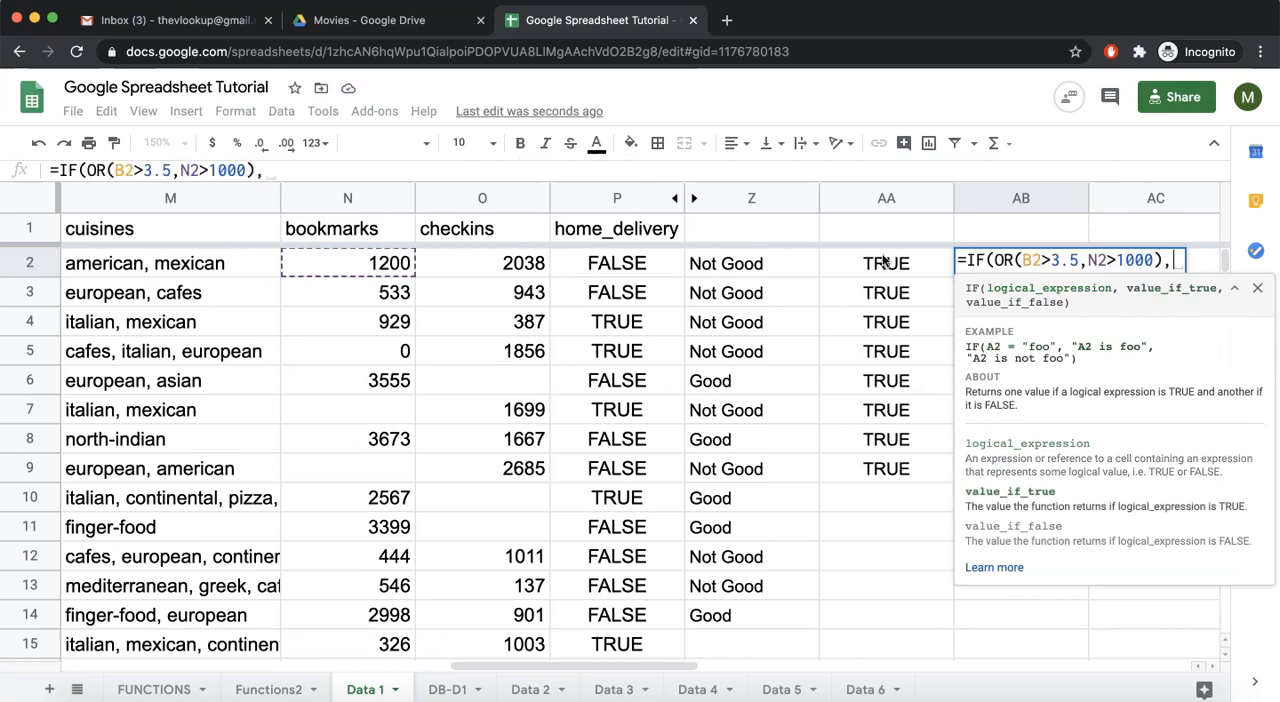
text("Good)
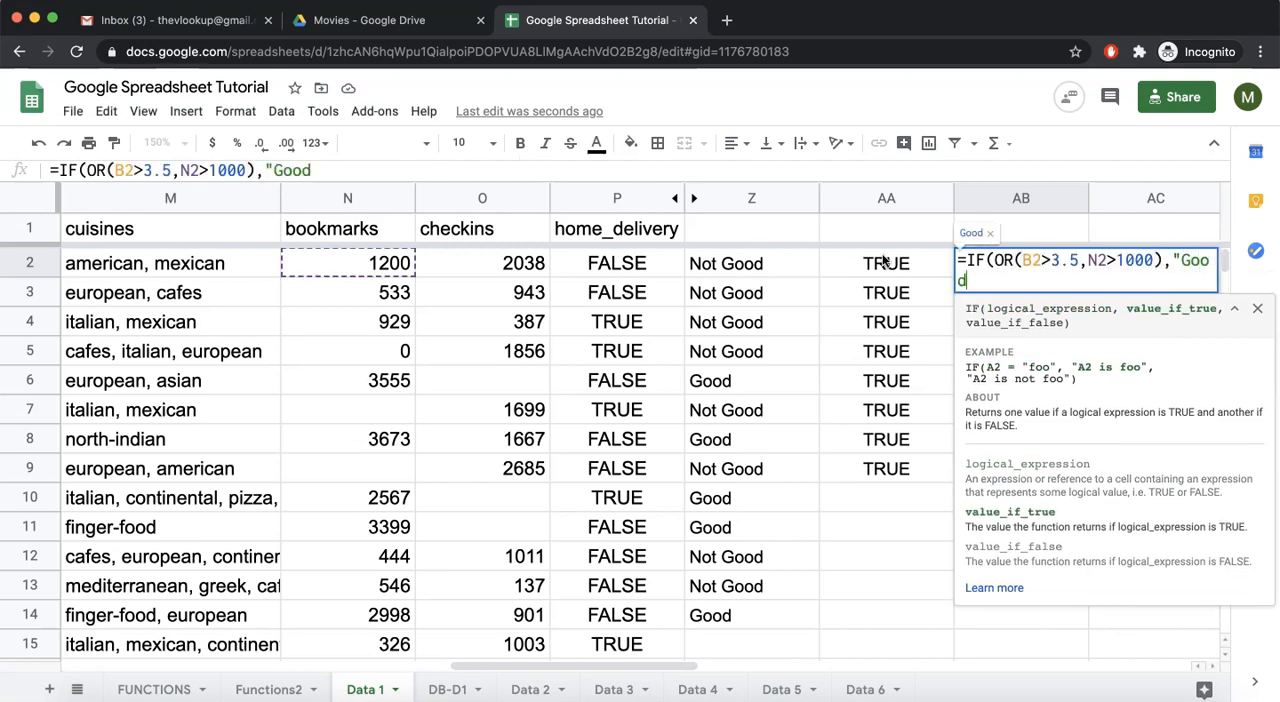
text(","Not Good")
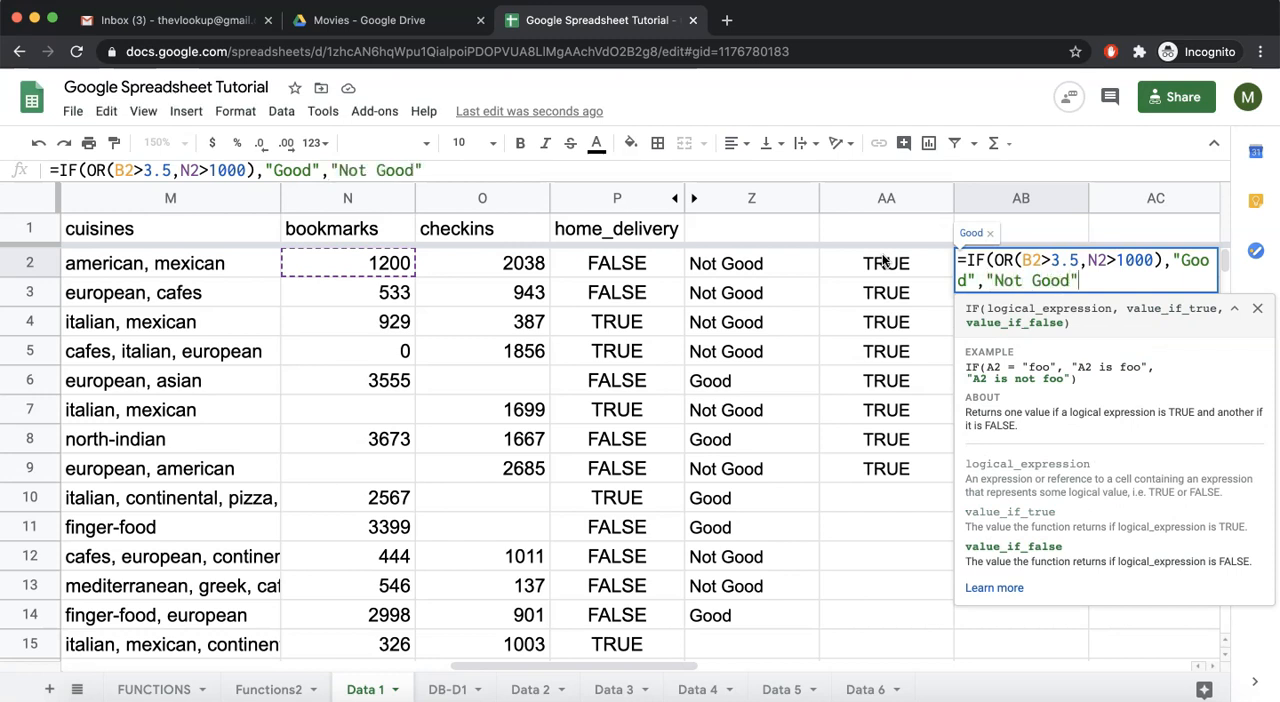
key(Return)
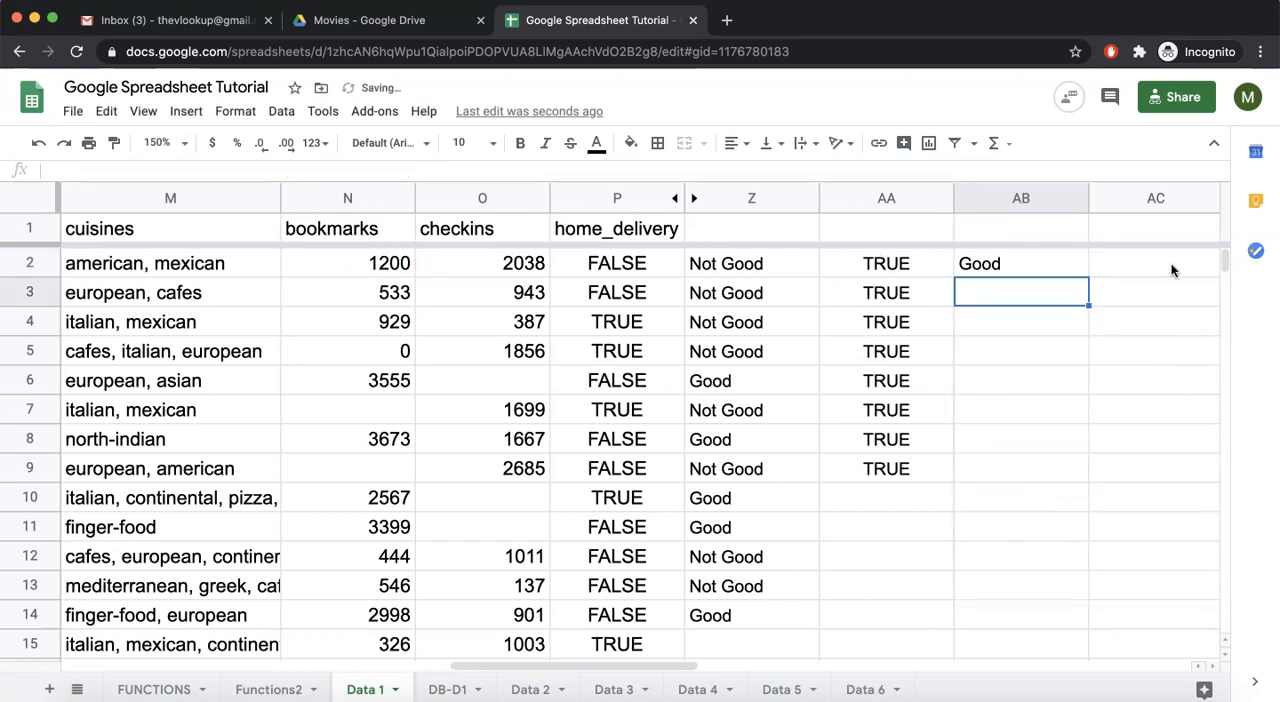
- Fill the AB2 formula down through AB11 and compare rows 2 and 3 with the AND-based formulas in column Z
click(1080, 270)
drag(1090, 277, 1070, 535)
click(714, 265)
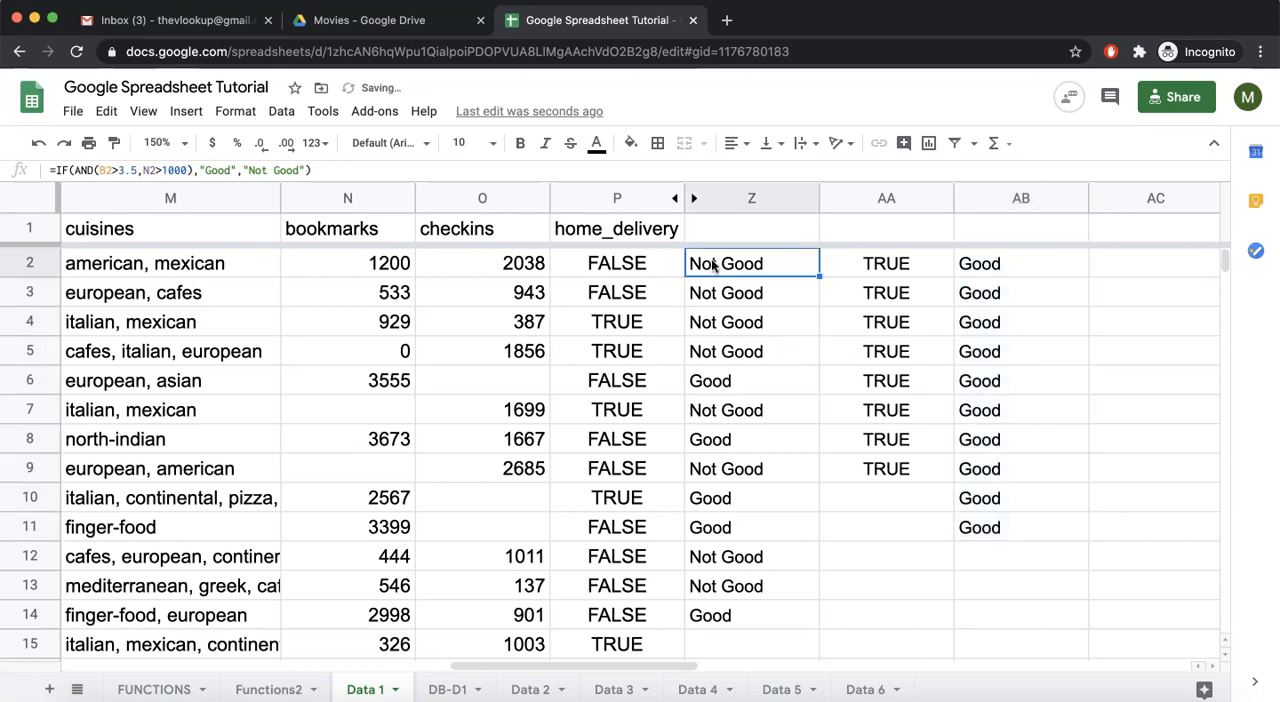
click(988, 268)
click(733, 305)
click(970, 300)
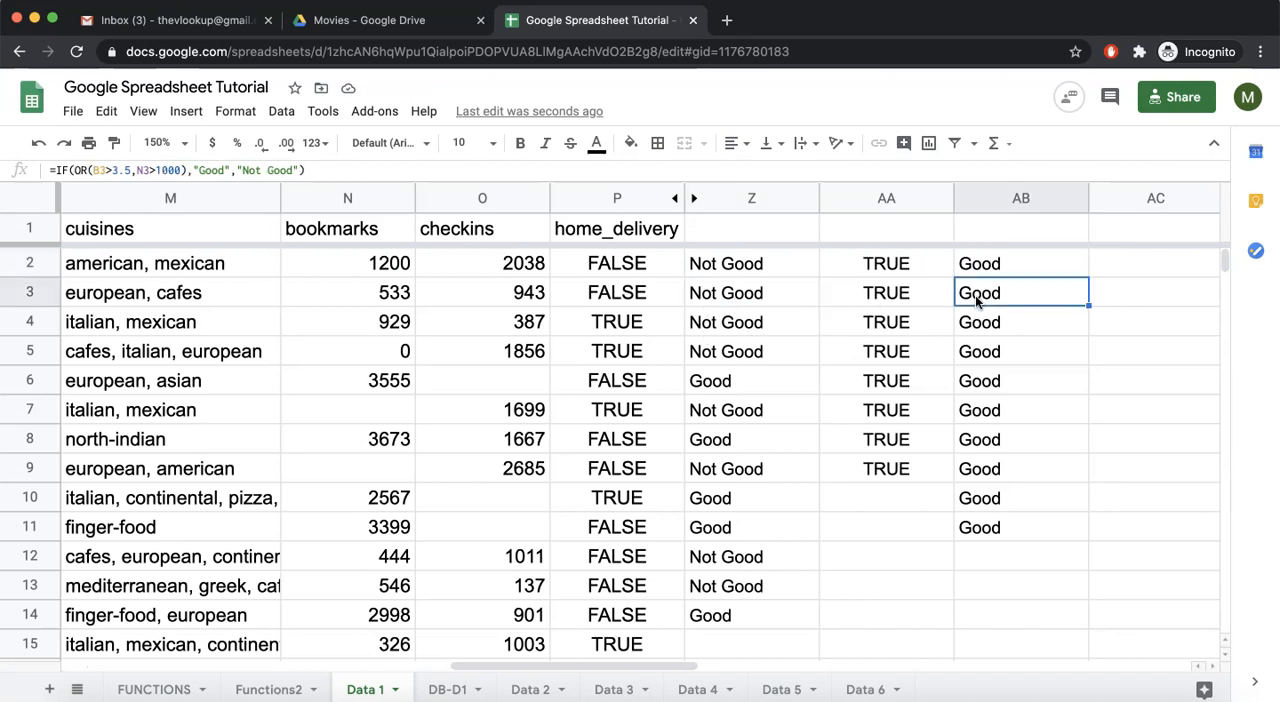
- Set the bookmarks in N2 to 800 and compare the AND-based result in Z2 with the OR-based result in AB2
click(376, 270)
text(800)
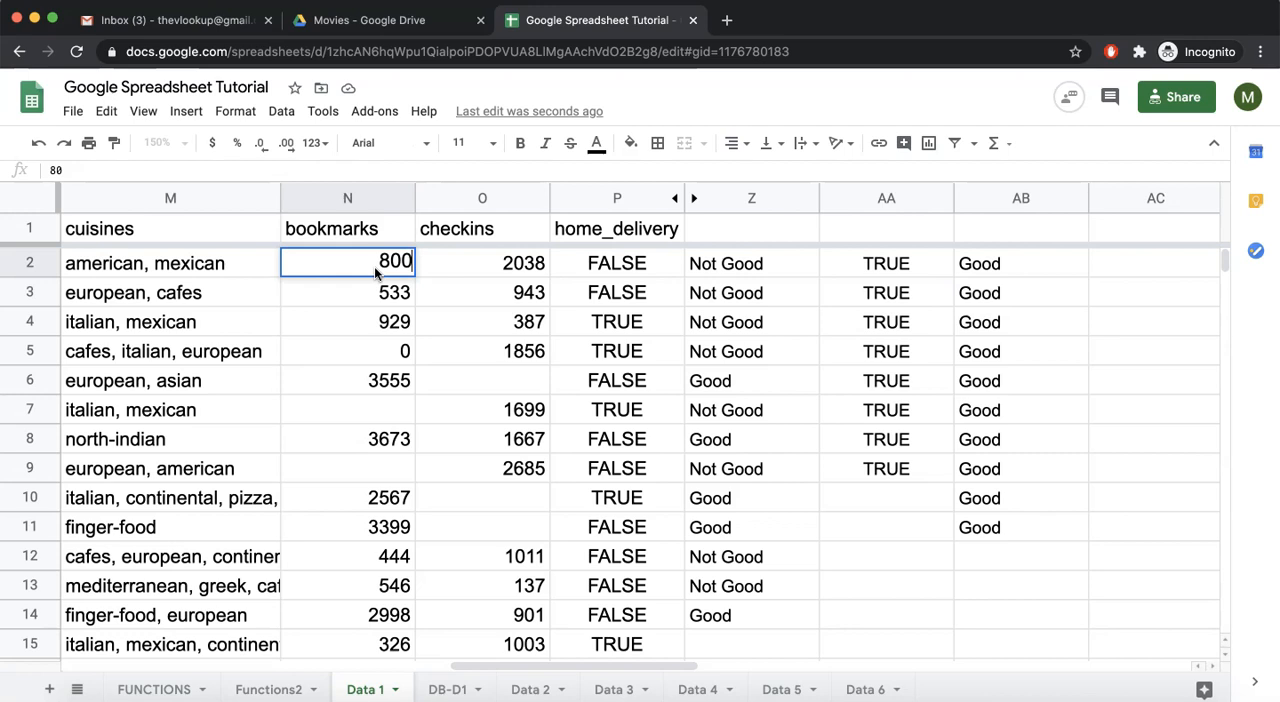
key(Return)
click(700, 263)
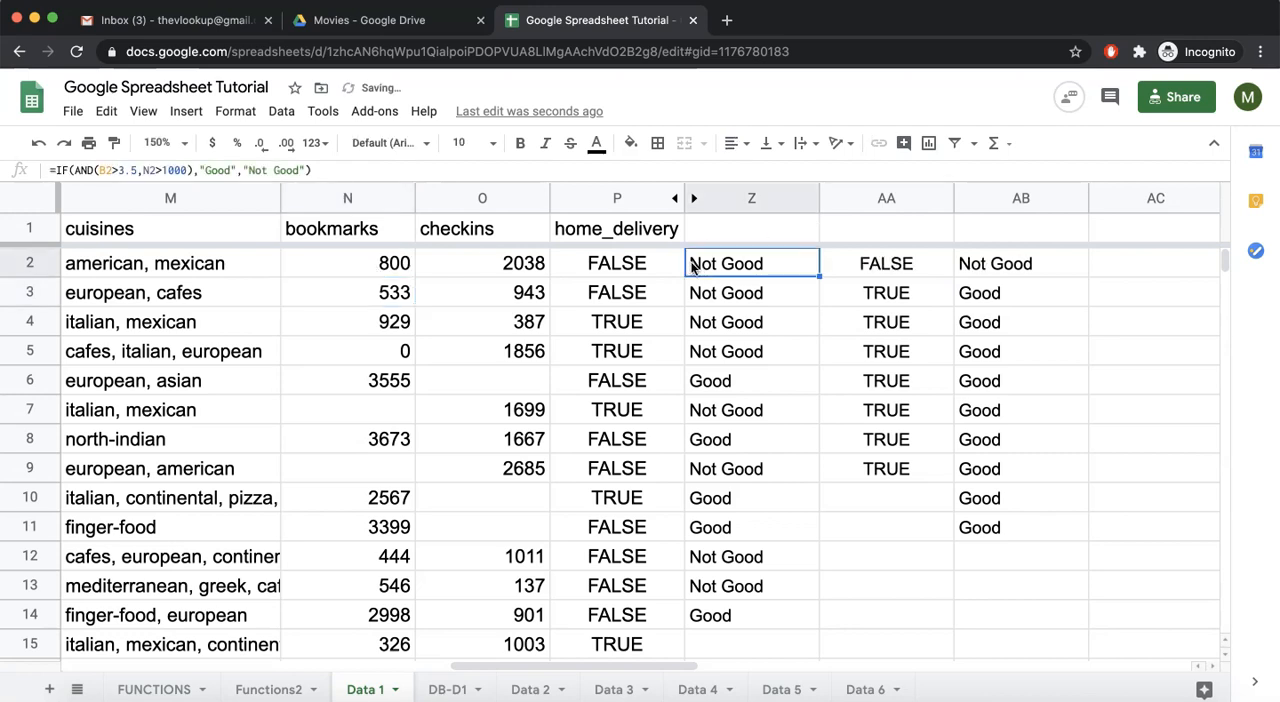
click(995, 273)
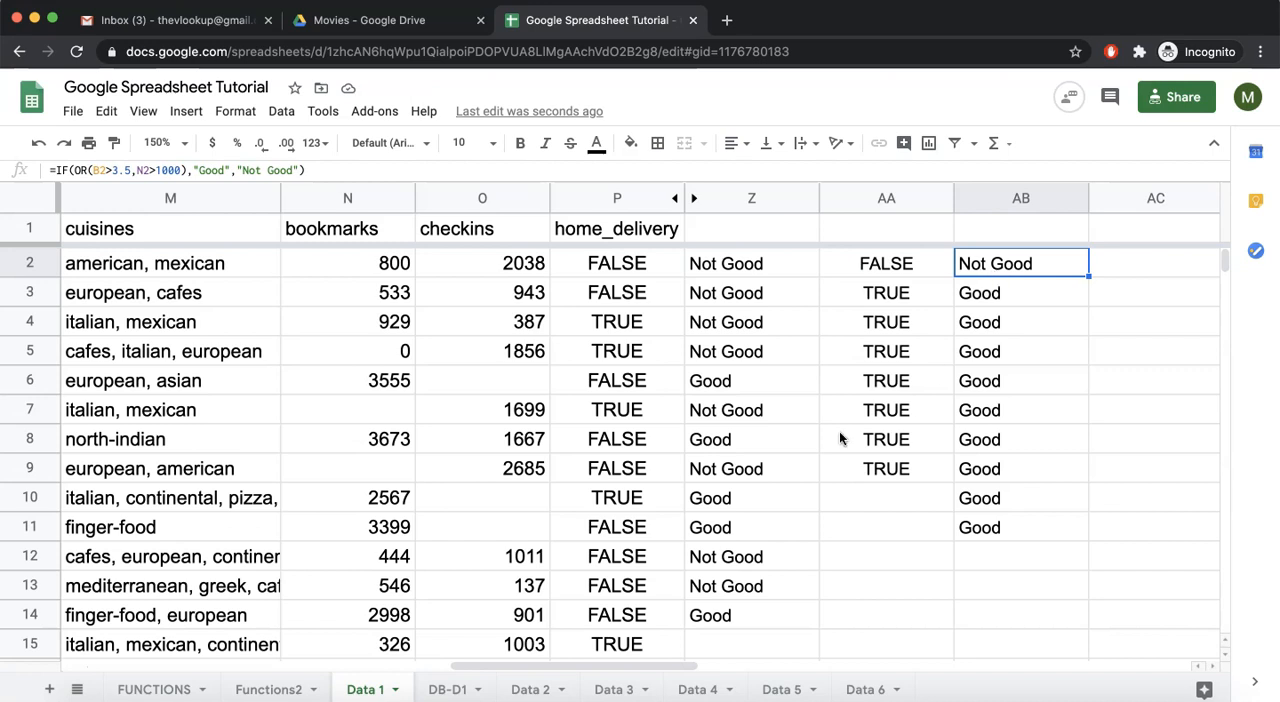
- Mark OR as done on the FUNCTIONS sheet and review the Section 4: Condition list
click(183, 686)
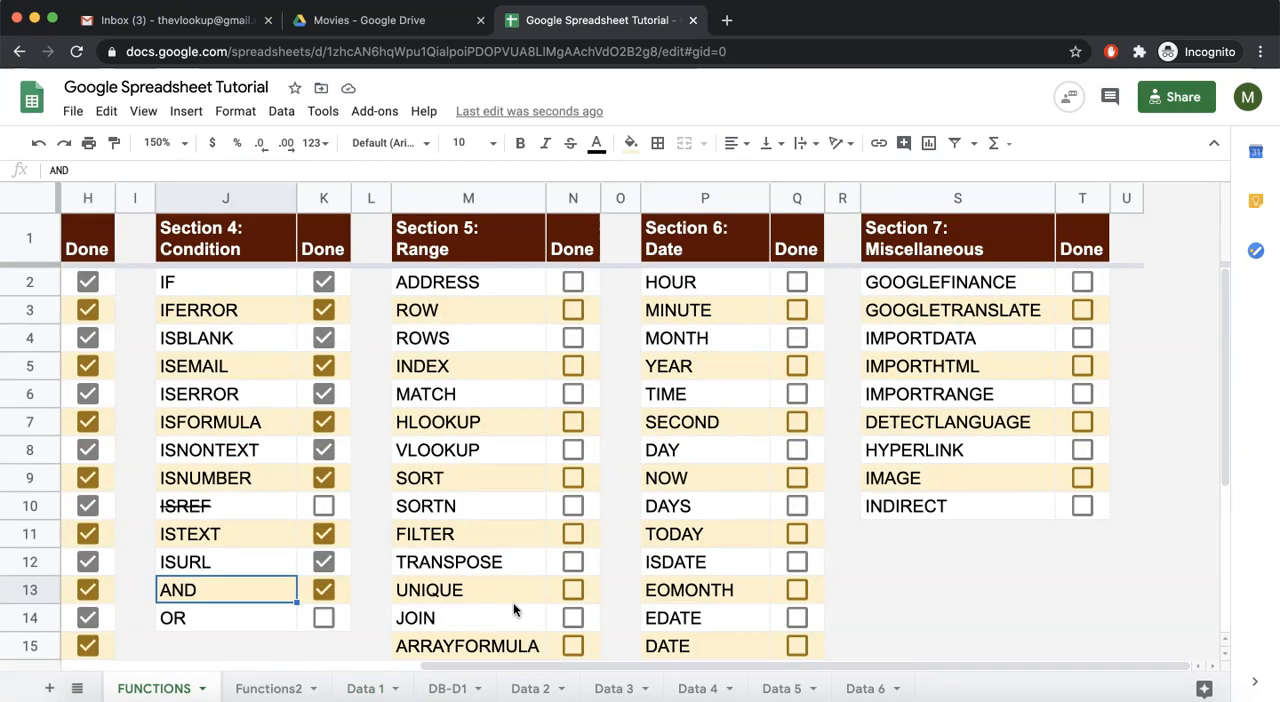
click(323, 619)
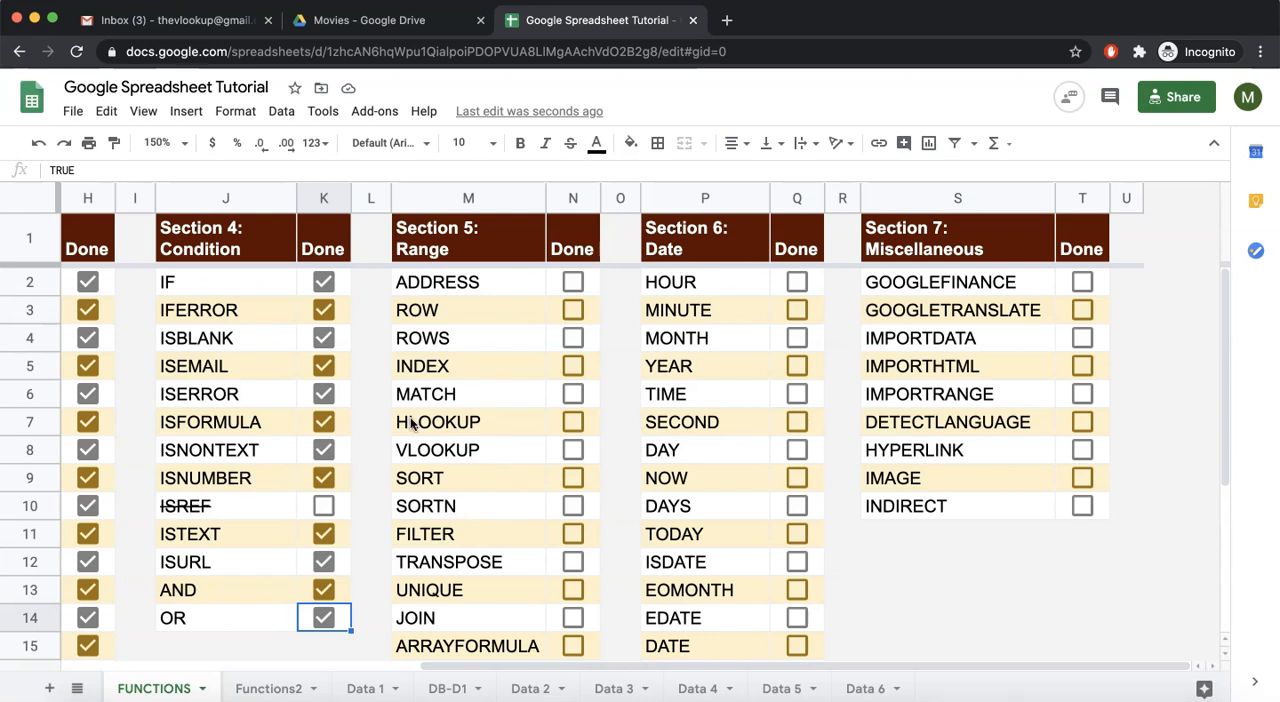
drag(255, 255, 231, 541)
- Look over the functions listed under Section 5: Range on the FUNCTIONS sheet
click(484, 365)
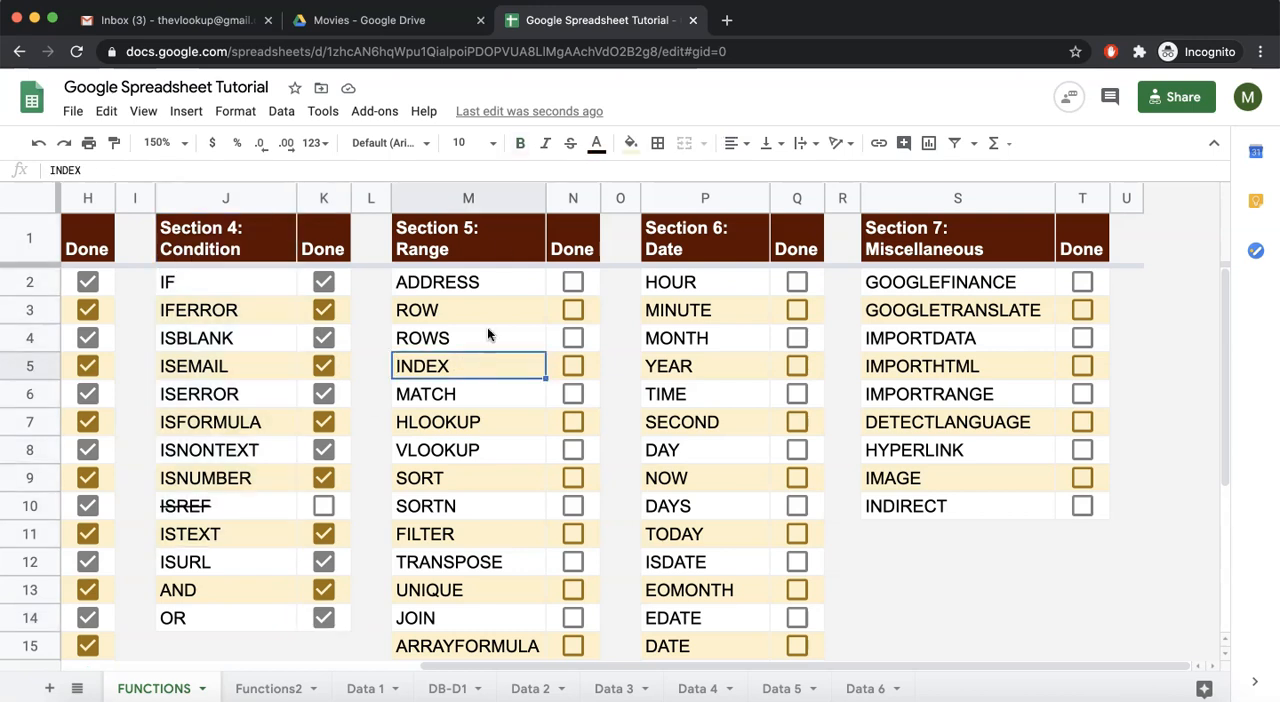
drag(497, 237, 477, 512)
scroll(477, 512, down, 1)
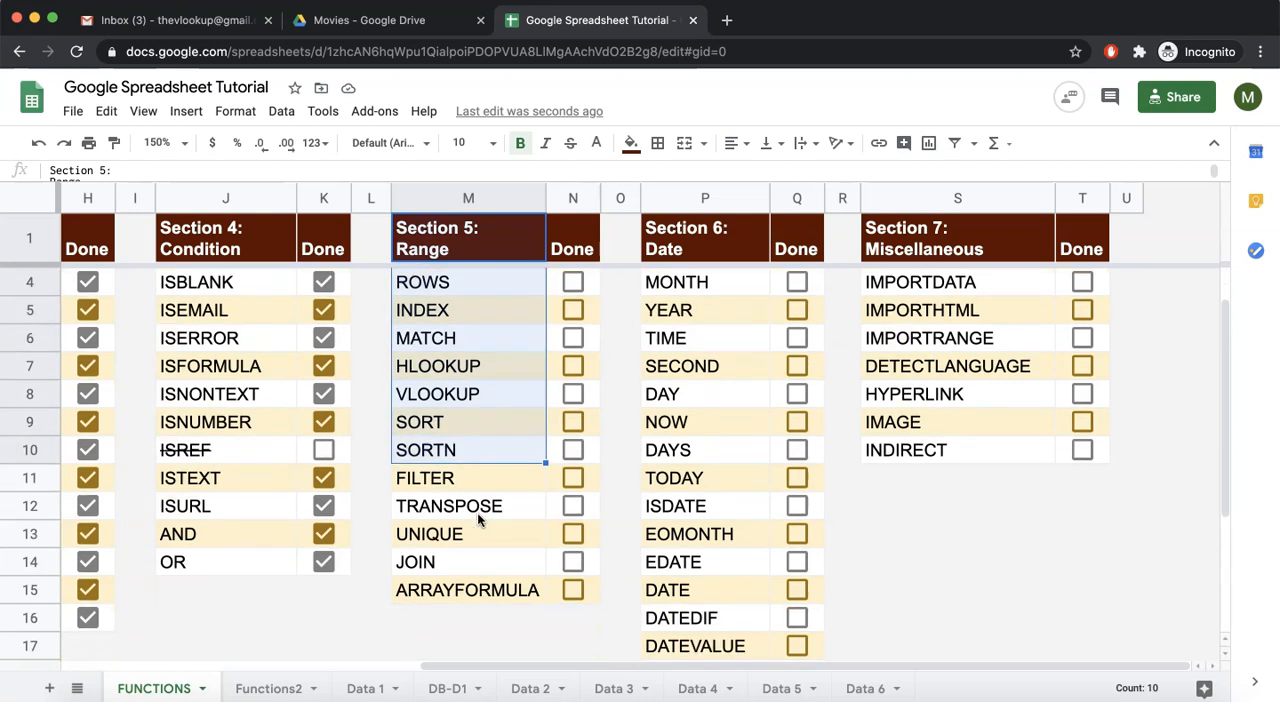
scroll(477, 512, up, 1)
drag(495, 282, 506, 485)
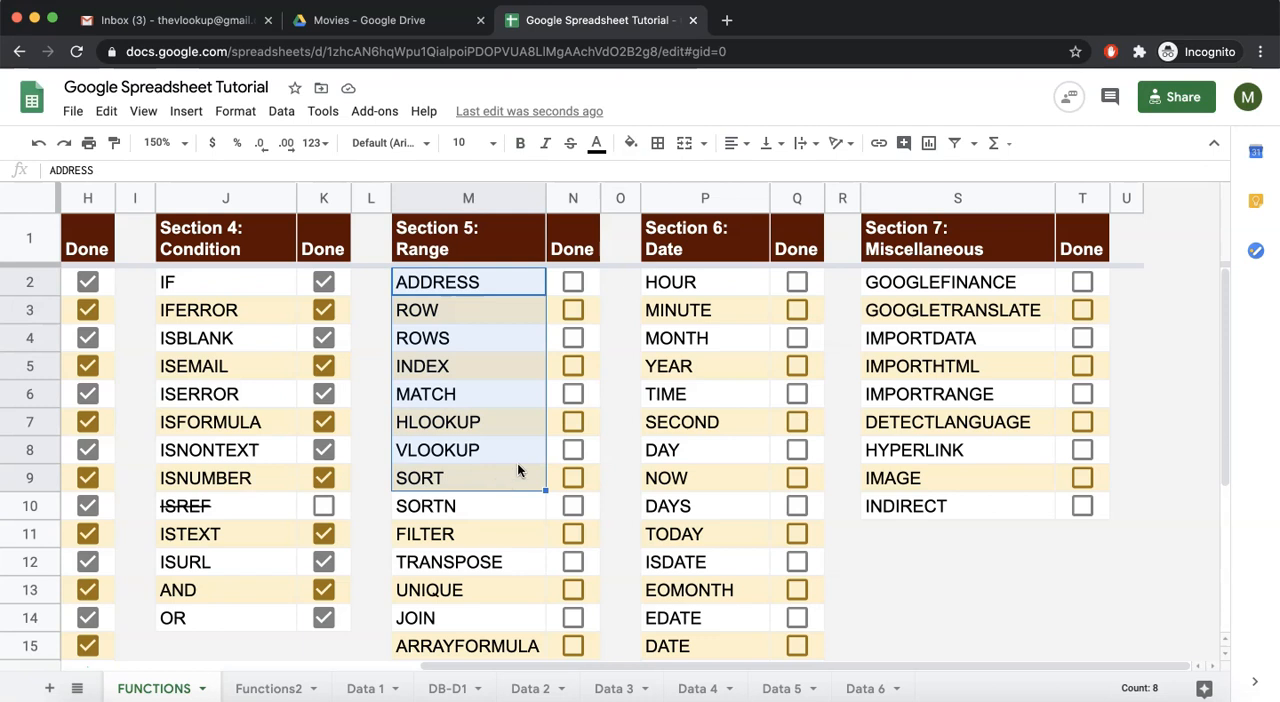